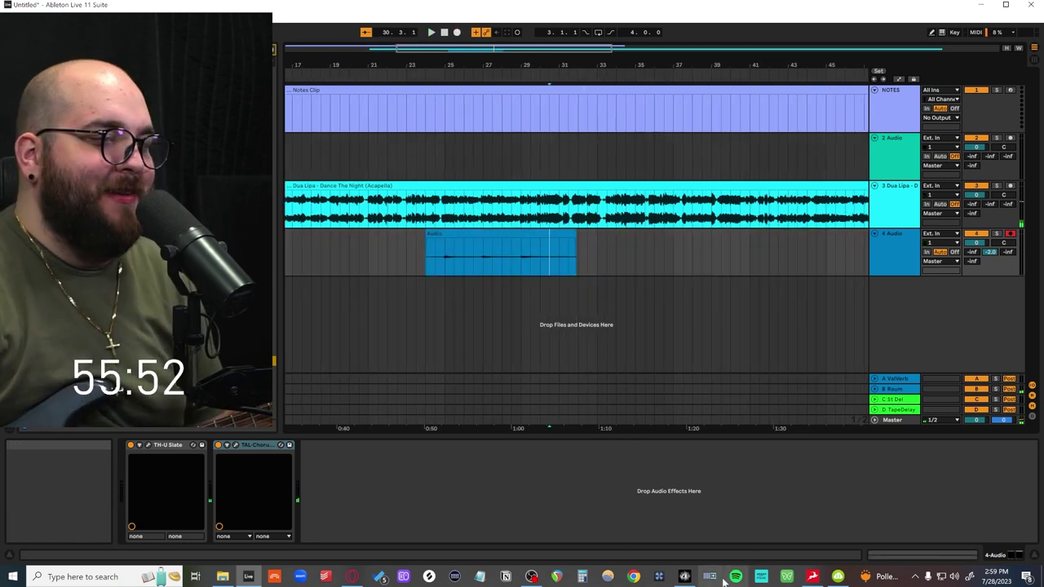
Record new audio takes on the 4 Audio and 5 Audio tracks against the Dua Lipa acapella.
{"action": "left_click", "coordinate": [733, 578]}
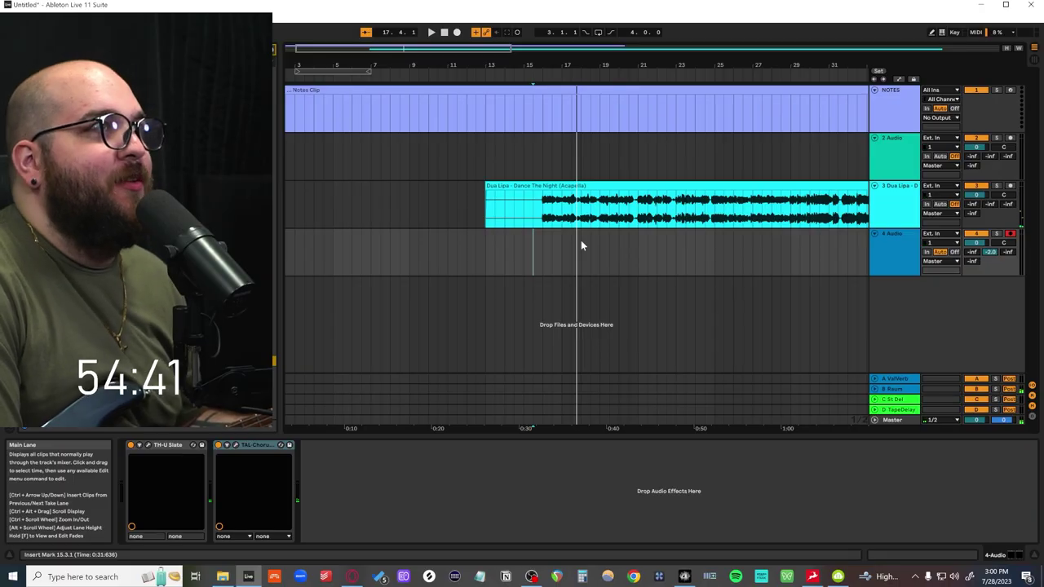
{"action": "key", "text": "F9"}
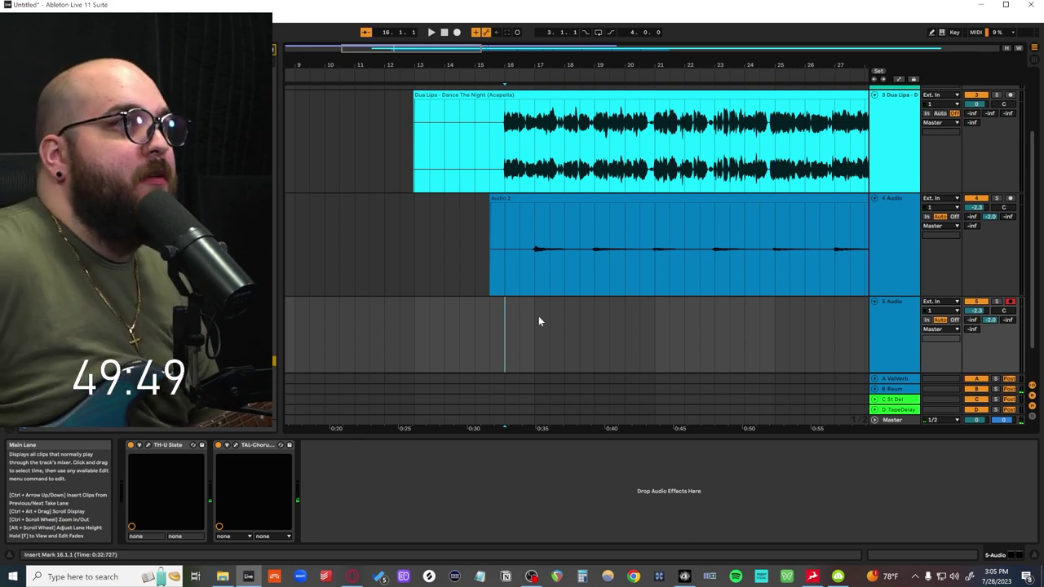
{"action": "key", "text": "space"}
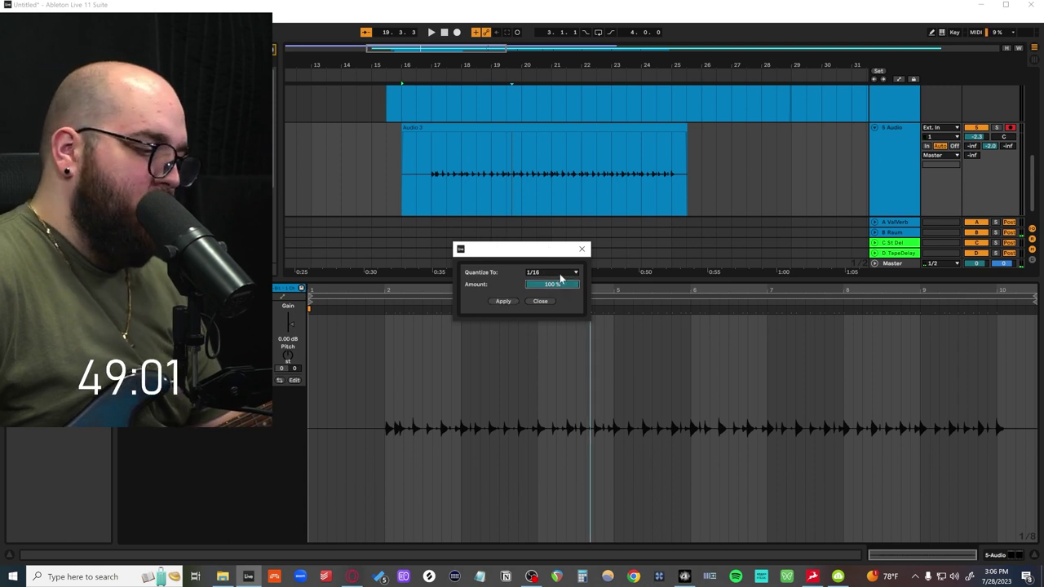
Quantize the whole recorded clip on the 5 Audio track to 1/16 at 100 % and play it back from bar 17.
{"action": "left_click", "coordinate": [503, 300]}
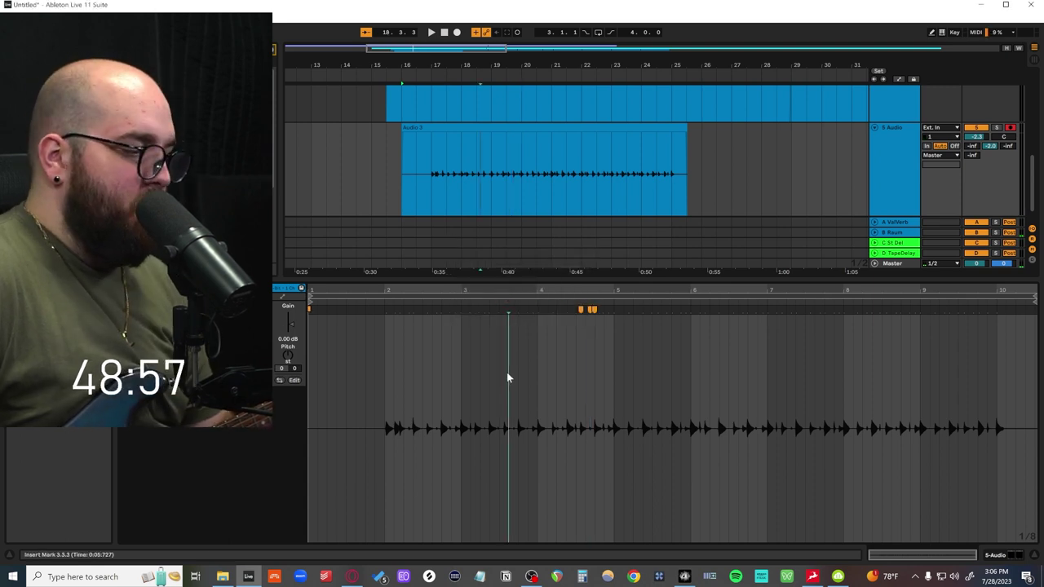
{"action": "key", "text": "ctrl+a"}
{"action": "key", "text": "ctrl+u"}
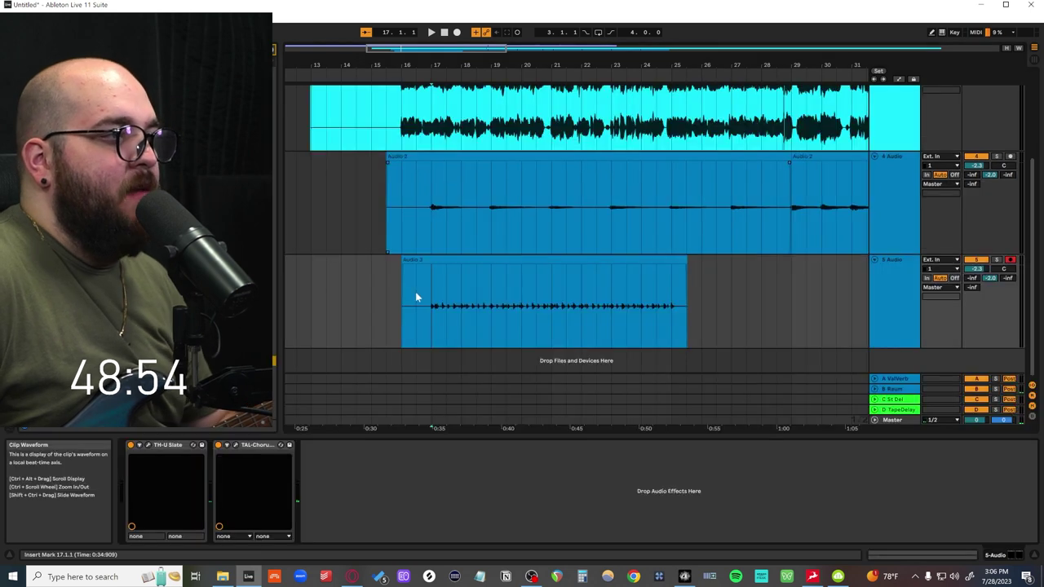
{"action": "key", "text": "space"}
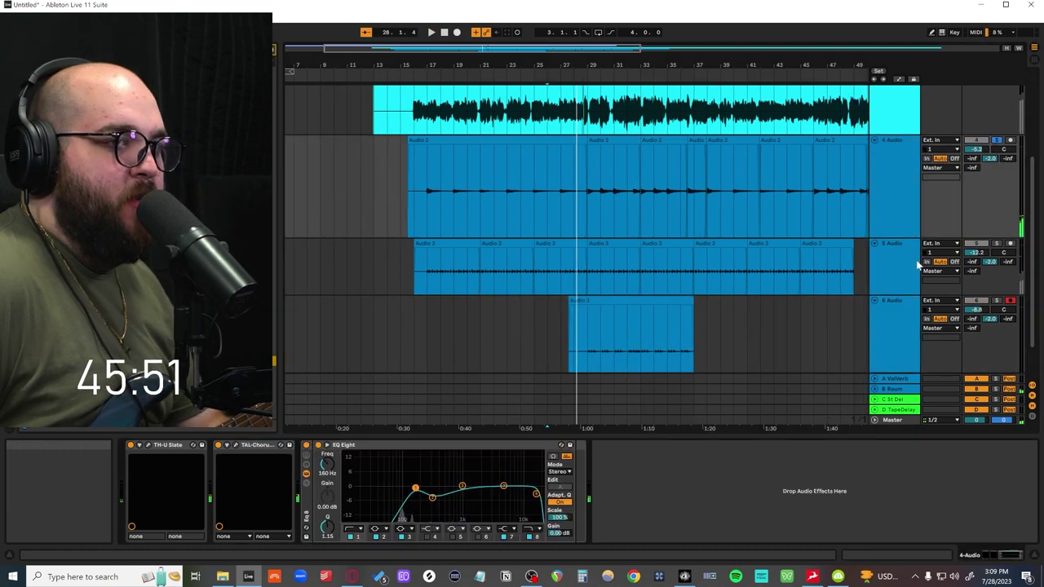
Paste the EQ Eight after the effects on the 5 Audio track and adjust one of its filter bands during playback.
{"action": "left_click", "coordinate": [918, 265]}
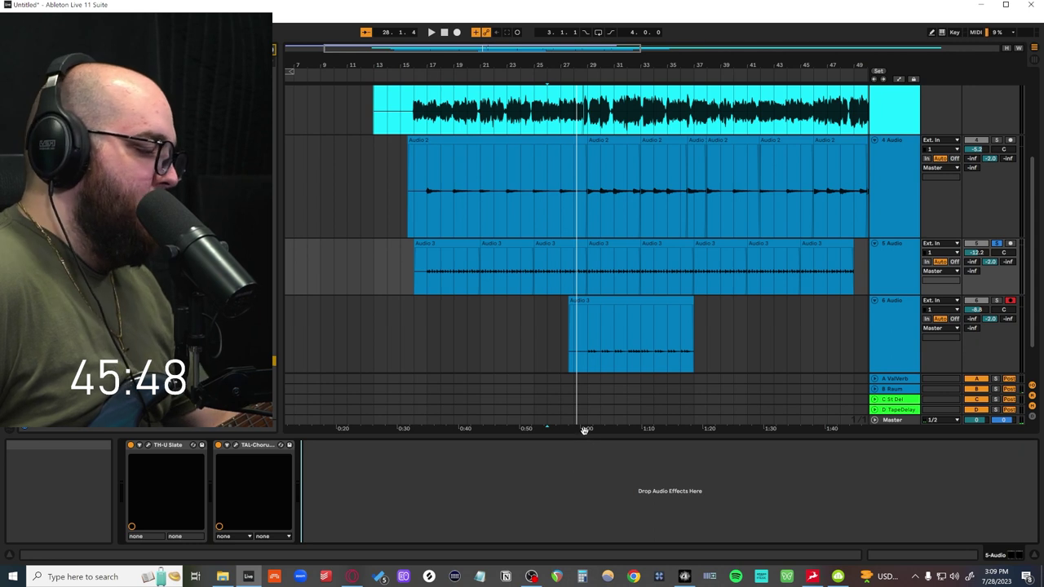
{"action": "key", "text": "ctrl+v"}
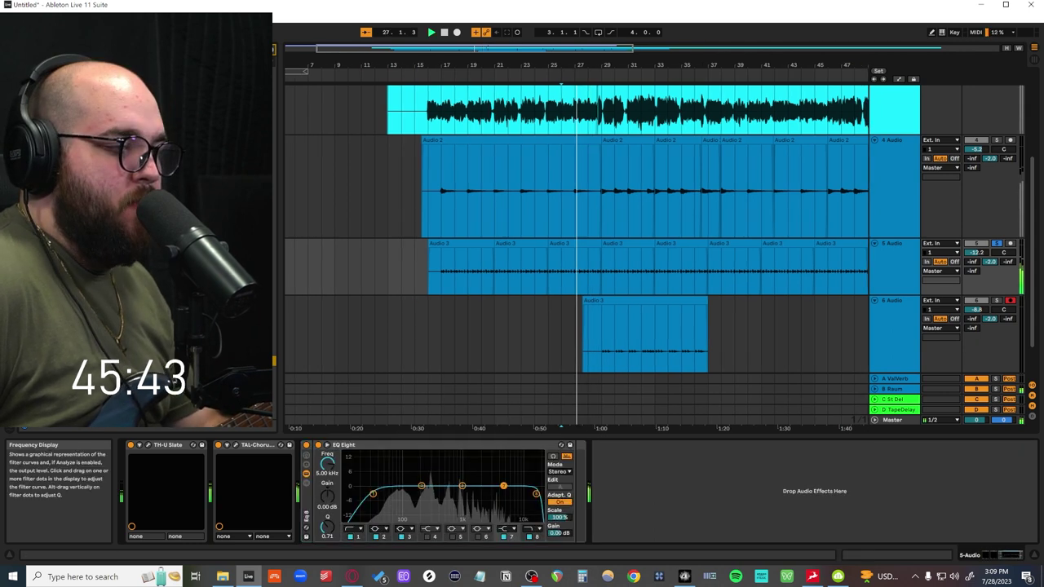
{"action": "mouse_move", "coordinate": [440, 498]}
{"action": "left_mouse_down"}
{"action": "mouse_move", "coordinate": [427, 465]}
{"action": "mouse_move", "coordinate": [436, 495]}
{"action": "left_mouse_up"}
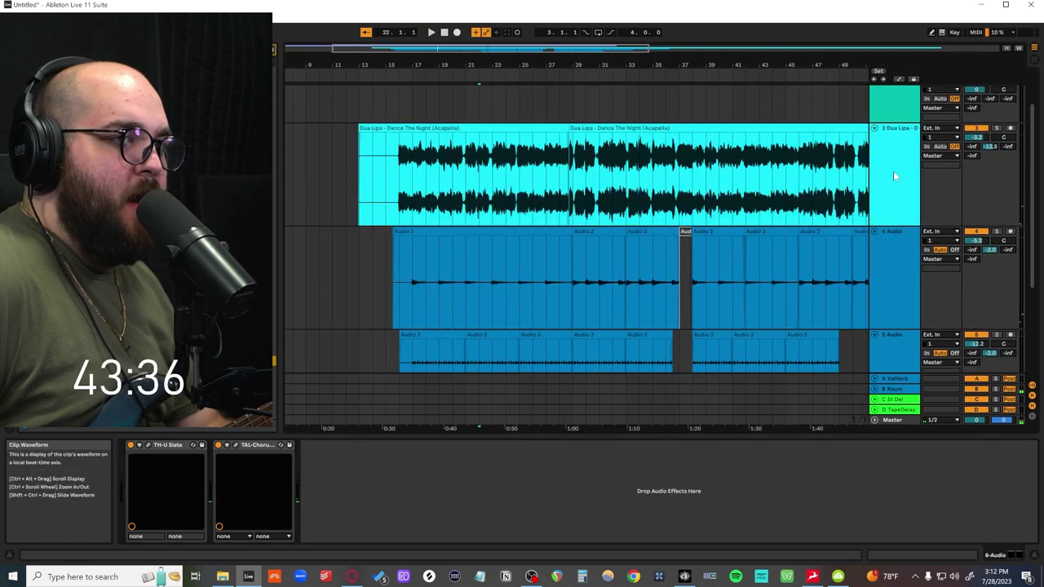
Reduce the 4 Audio and 5 Audio tracks to a compact height in the arrangement.
{"action": "left_click", "coordinate": [893, 176]}
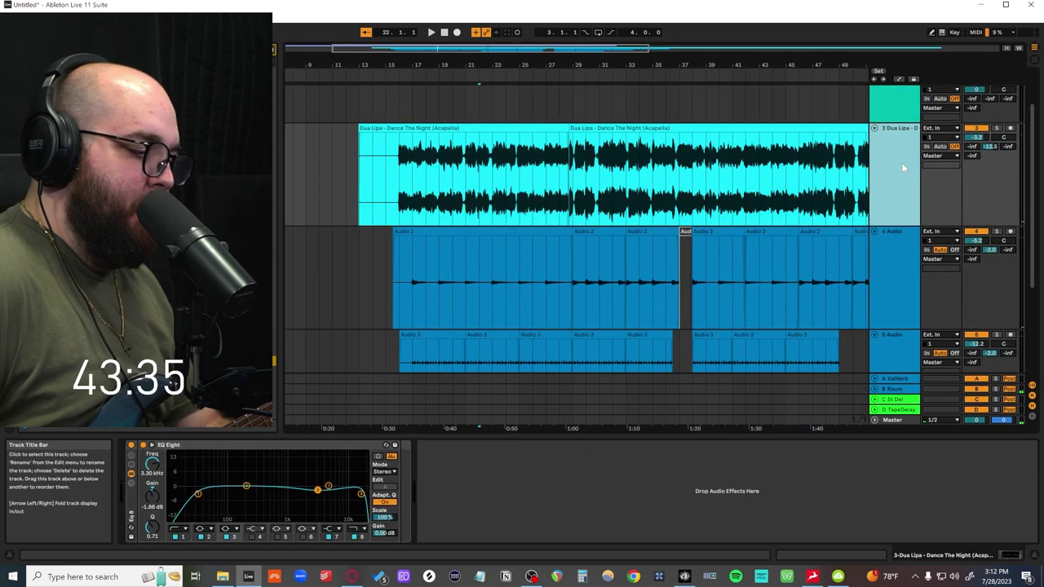
{"action": "scroll", "coordinate": [897, 168], "scroll_direction": "down", "scroll_amount": 4}
{"action": "left_click", "coordinate": [880, 307]}
{"action": "scroll", "coordinate": [882, 254], "scroll_direction": "up", "scroll_amount": 3}
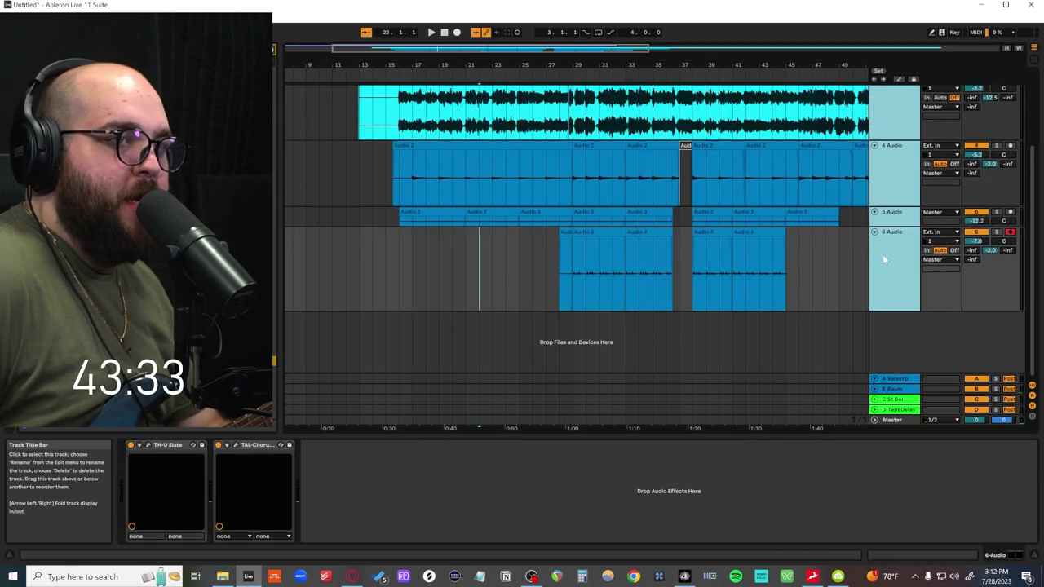
{"action": "left_click", "coordinate": [876, 173]}
{"action": "key", "text": "Left"}
{"action": "left_click", "coordinate": [398, 232]}
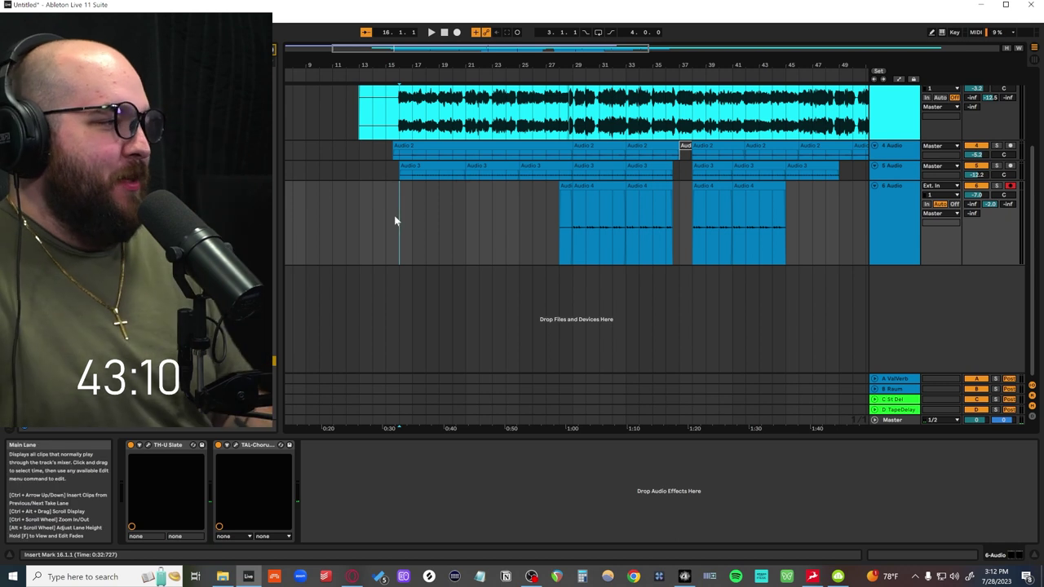
Reduce the height of the 6 Audio track and insert a new MIDI track below it.
{"action": "key", "text": "Left"}
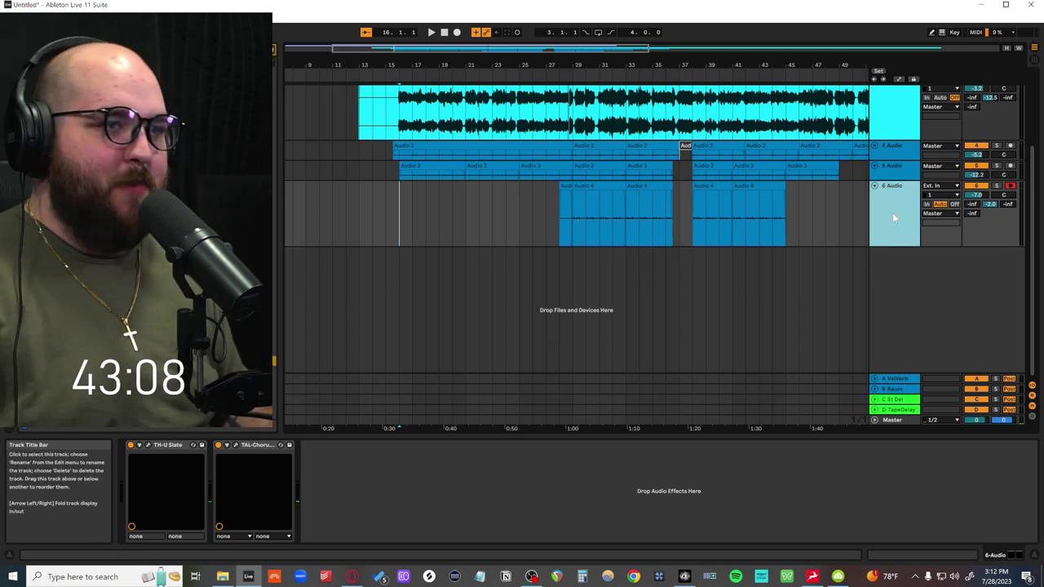
{"action": "left_click", "coordinate": [412, 255]}
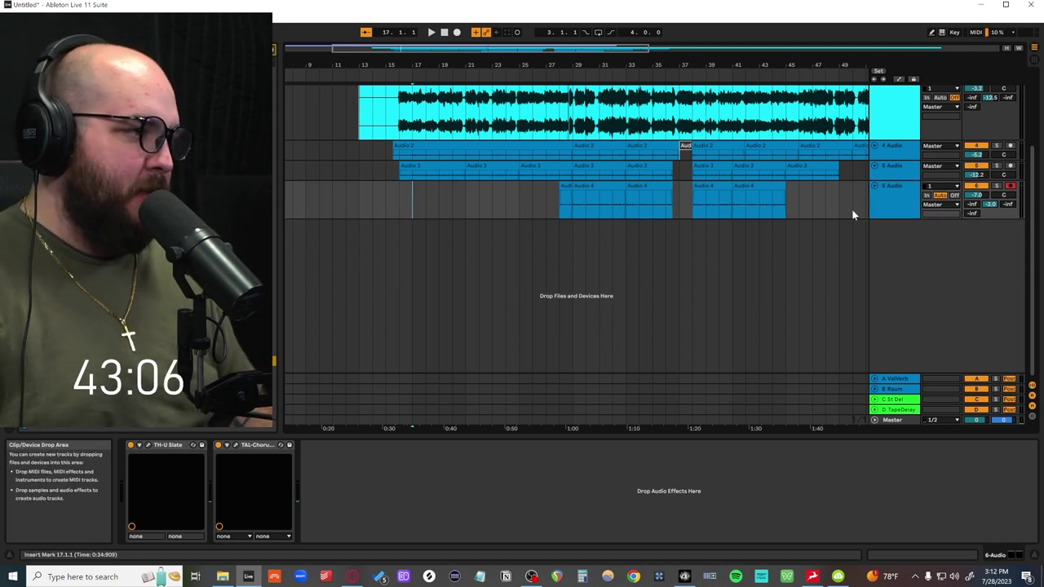
{"action": "left_click", "coordinate": [881, 199]}
{"action": "key", "text": "ctrl+shift+t"}
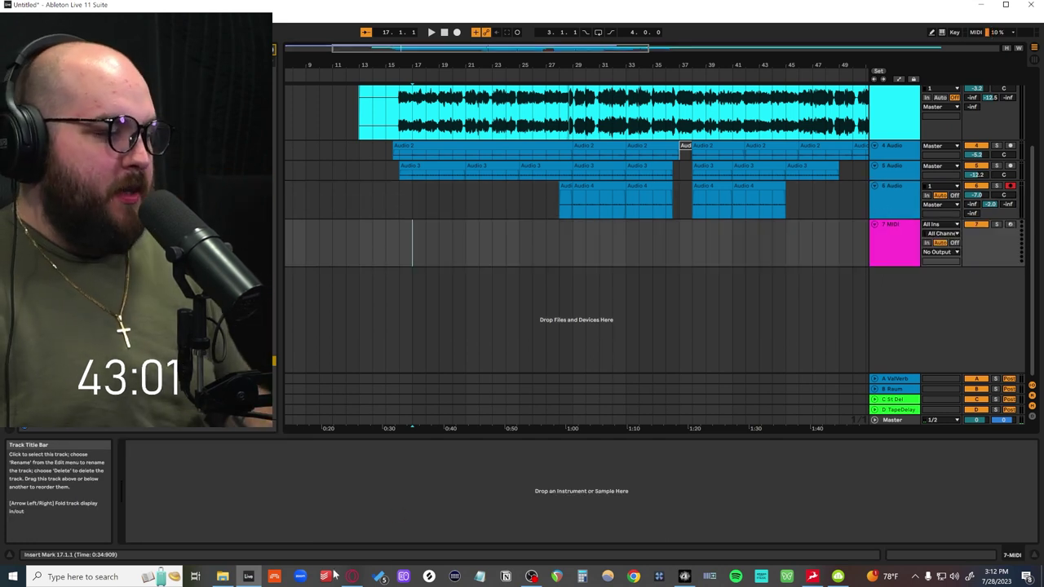
Switch to Splice, put LENNO_kick_tape_smith.wav on Drum Rack pad C1, then search "lenno snare" and audition the snare samples.
{"action": "left_click", "coordinate": [428, 576]}
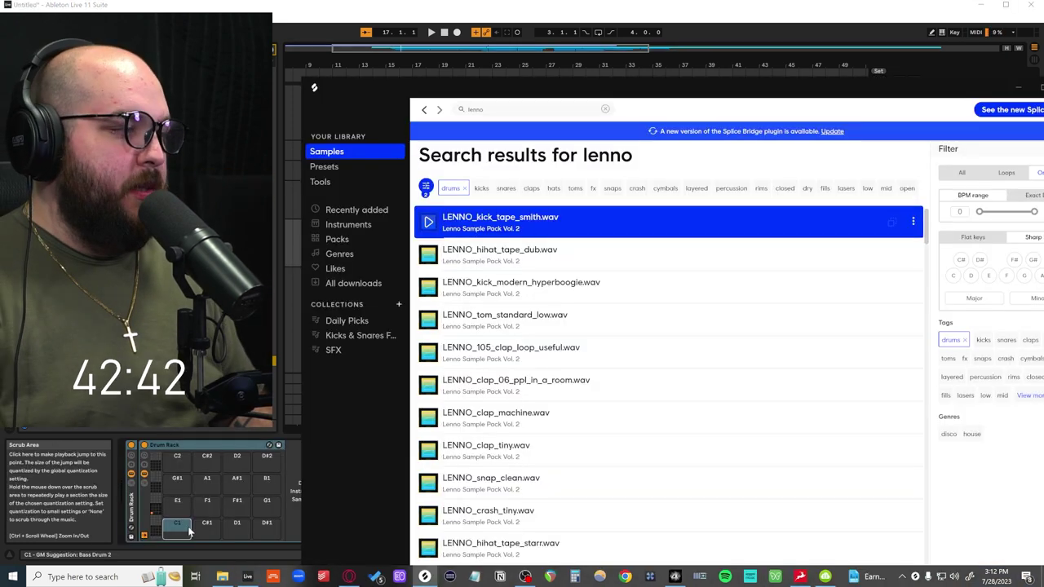
{"action": "left_click", "coordinate": [480, 261]}
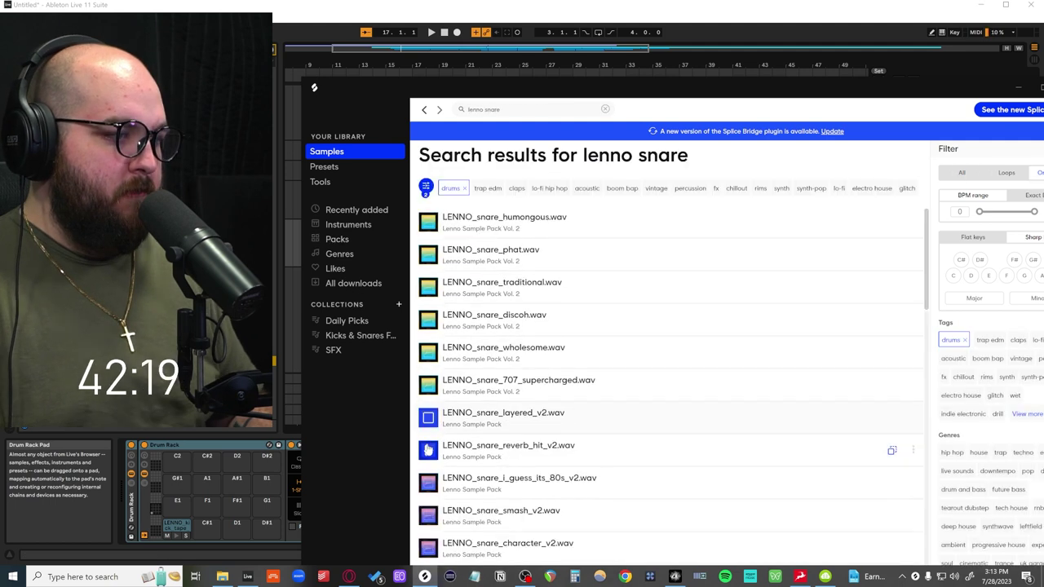
{"action": "scroll", "coordinate": [428, 511], "scroll_direction": "down", "scroll_amount": 3}
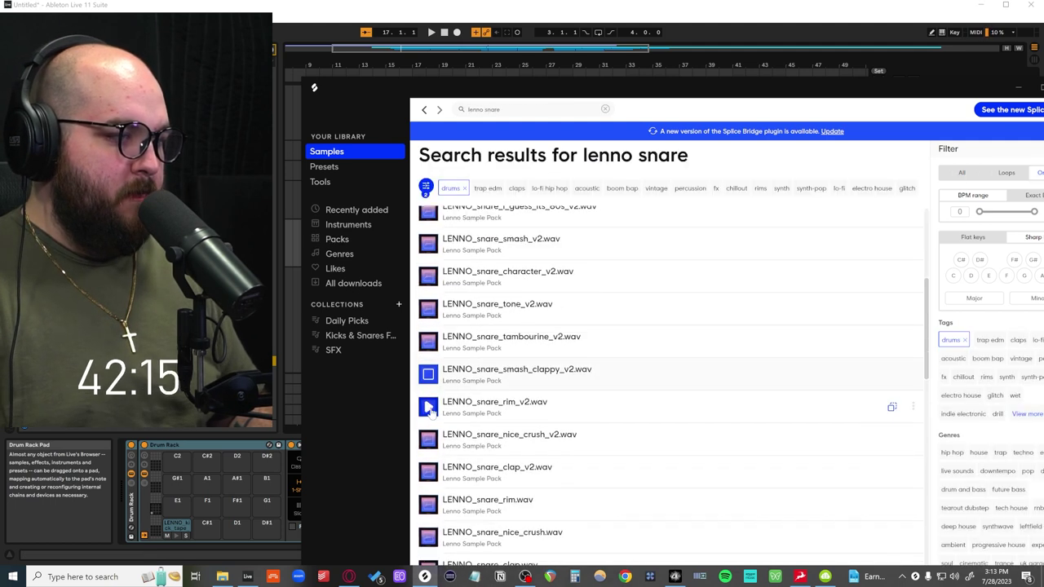
{"action": "left_click", "coordinate": [428, 308]}
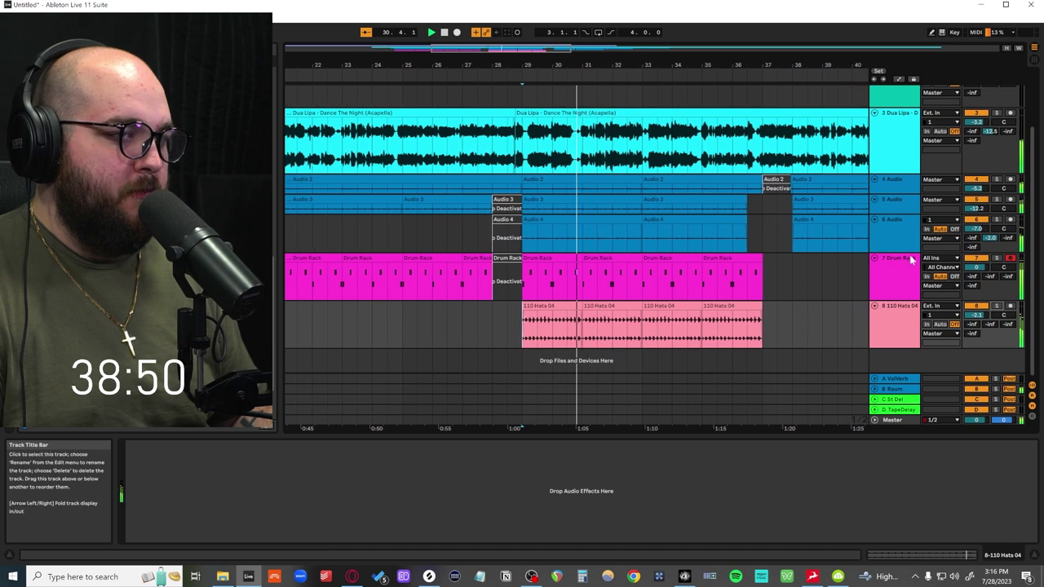
Lower the 4, 5 and 6 Audio tracks to -7.5, -14.5 and -9.3 dB and play the arrangement from bar 29.
{"action": "left_click", "coordinate": [904, 197]}
{"action": "left_click", "coordinate": [903, 186]}
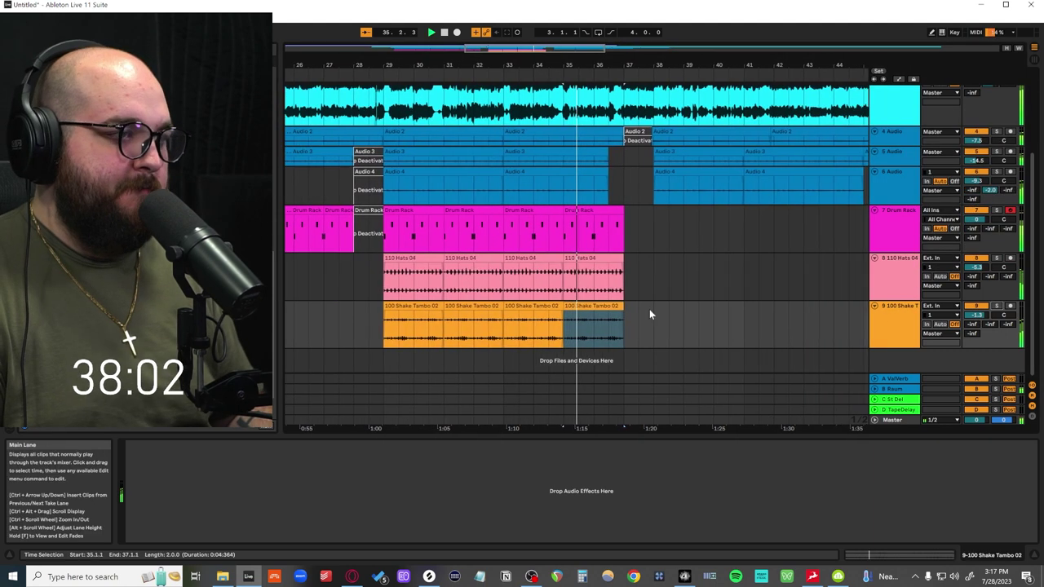
{"action": "scroll", "coordinate": [583, 316], "scroll_direction": "down", "scroll_amount": 3}
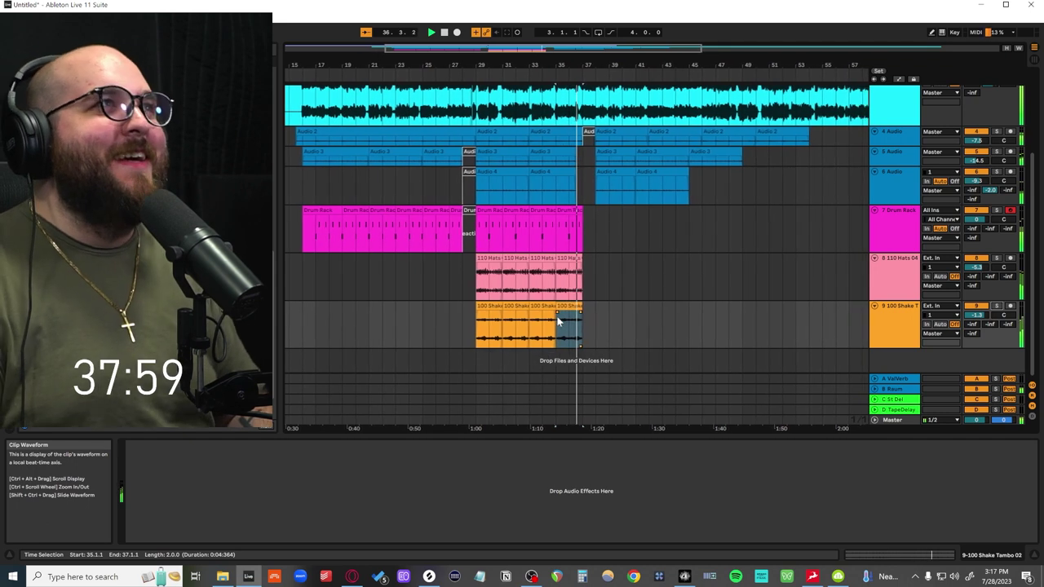
{"action": "left_click", "coordinate": [478, 286]}
{"action": "scroll", "coordinate": [490, 270], "scroll_direction": "up", "scroll_amount": 5}
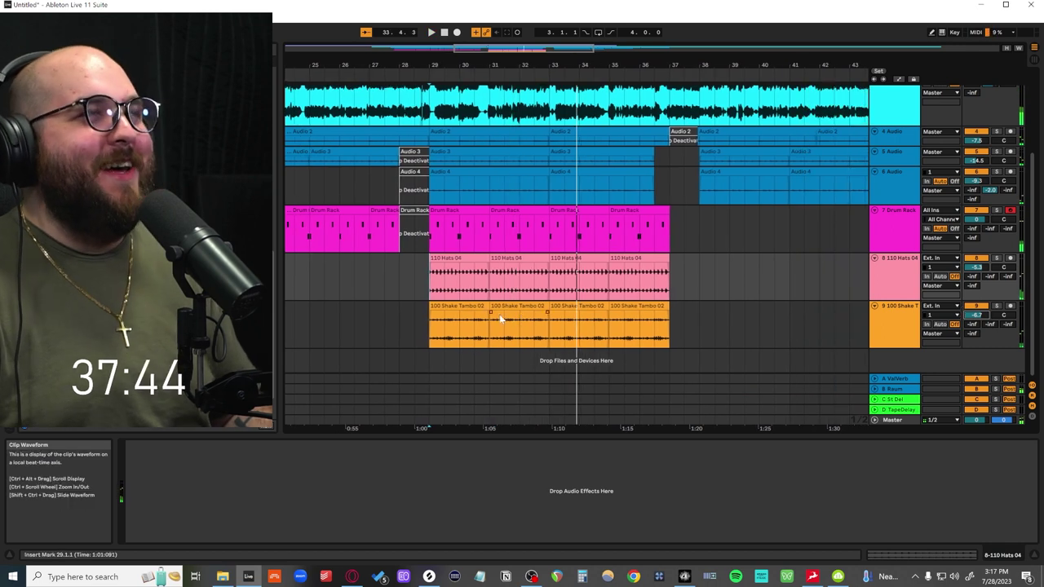
{"action": "key", "text": "space"}
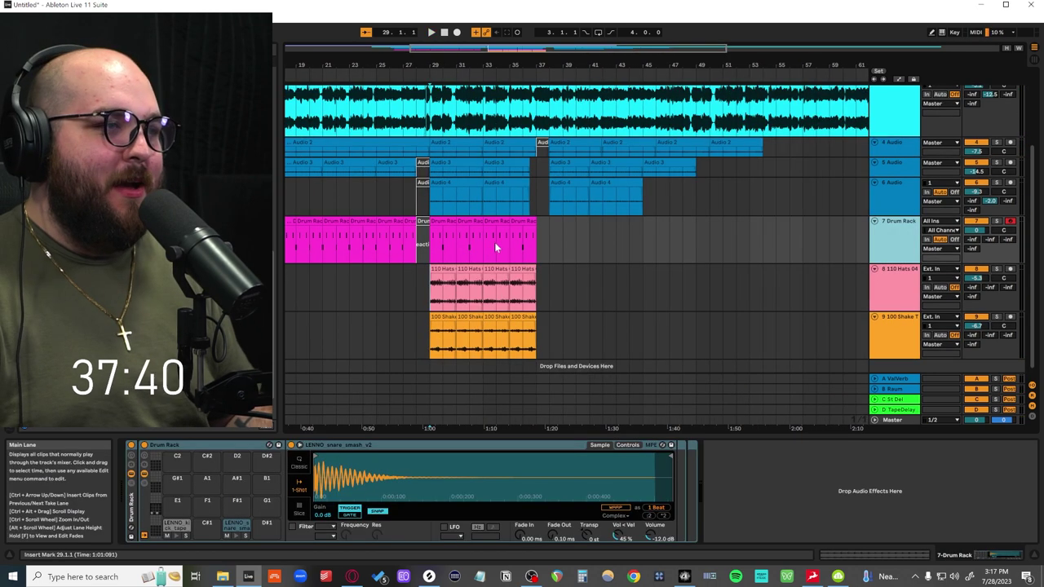
Collapse the Drum Rack, 110 Hats 04 and 100 Shake Tambo 02 tracks together.
{"action": "left_click", "coordinate": [902, 326], "text": "shift"}
{"action": "key", "text": "Left"}
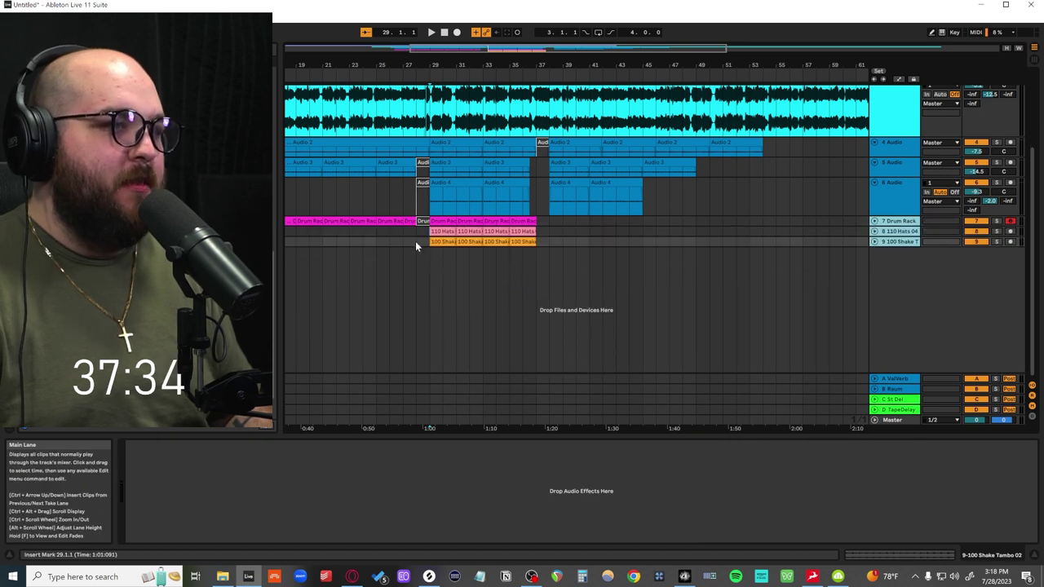
{"action": "scroll", "coordinate": [391, 208], "scroll_direction": "left", "scroll_amount": 3}
{"action": "left_click", "coordinate": [363, 172]}
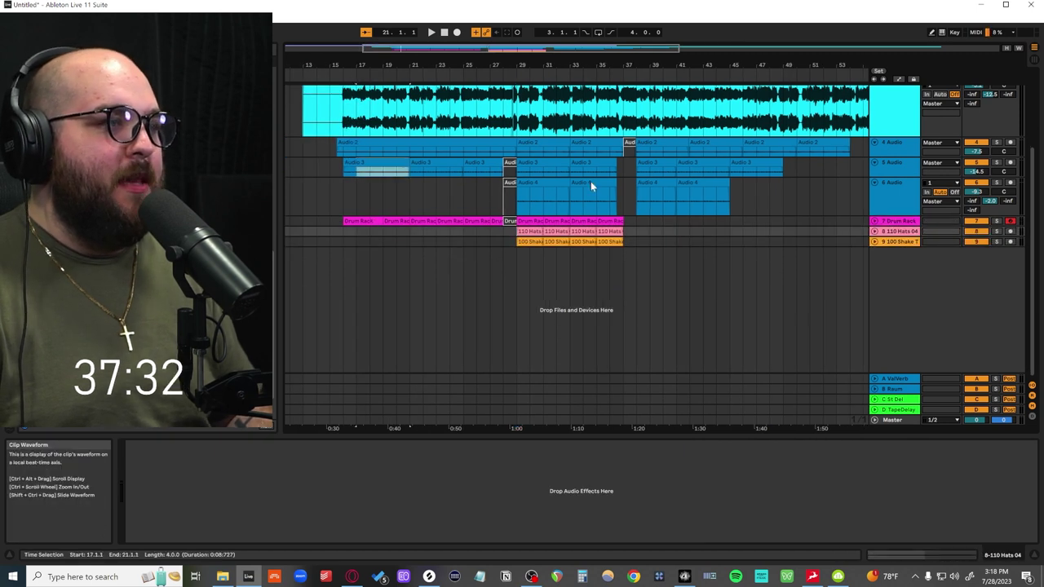
{"action": "left_click", "coordinate": [606, 218], "text": "shift"}
{"action": "scroll", "coordinate": [613, 216], "scroll_direction": "up", "scroll_amount": 3}
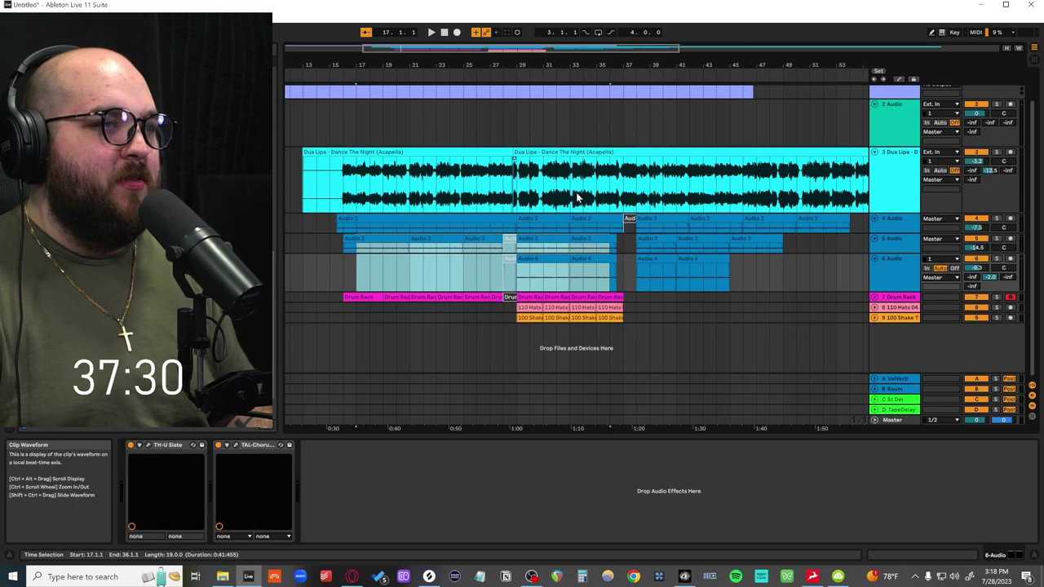
{"action": "left_click", "coordinate": [485, 198]}
{"action": "scroll", "coordinate": [577, 245], "scroll_direction": "left", "scroll_amount": 2}
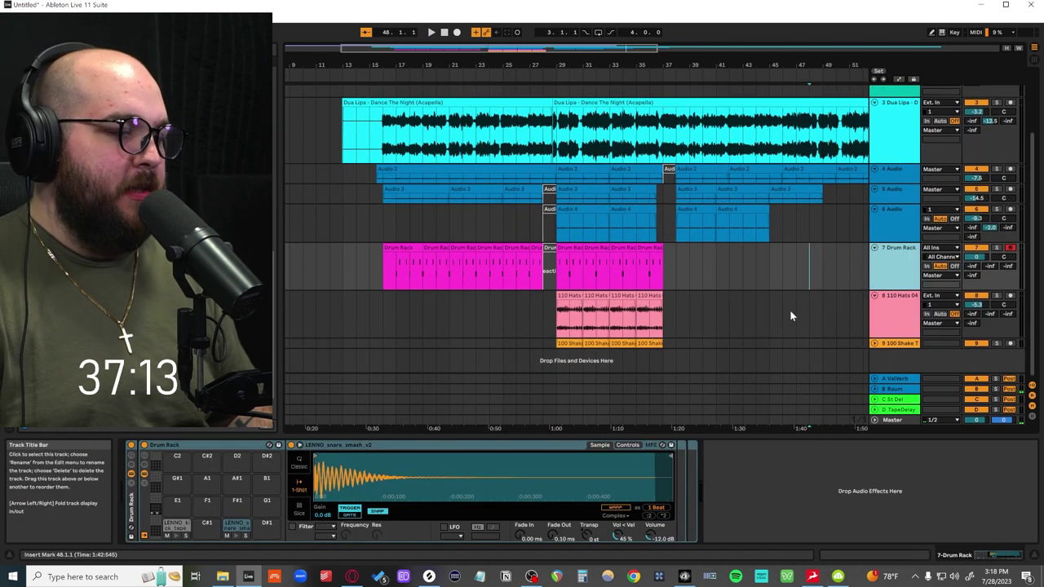
Filter the Splice results by claps, load LENNO_snare_clap_v2.wav onto Drum Rack pad D#1 and add the Raum reverb to it.
{"action": "left_click", "coordinate": [429, 576]}
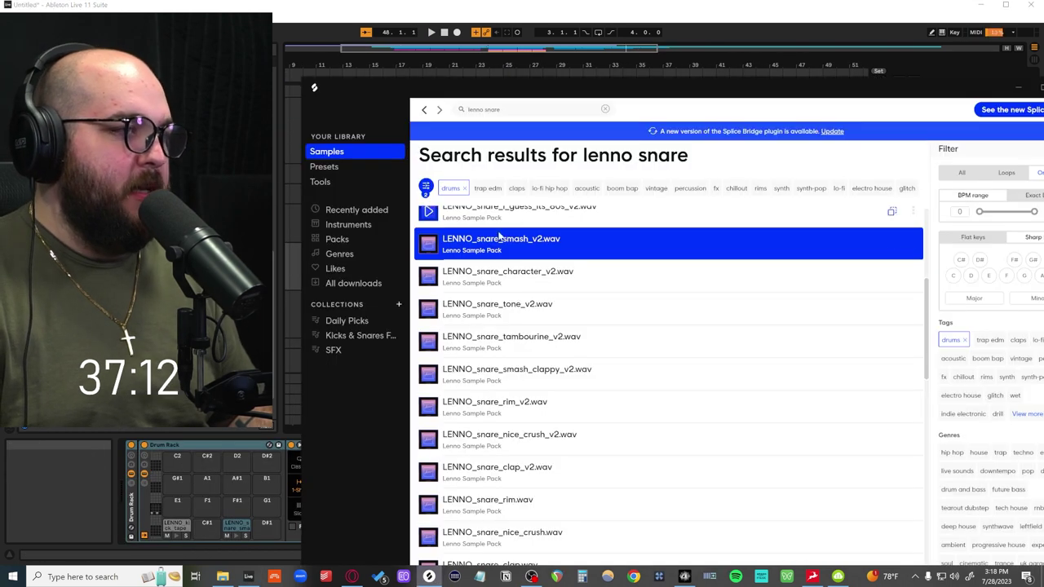
{"action": "left_click", "coordinate": [516, 189]}
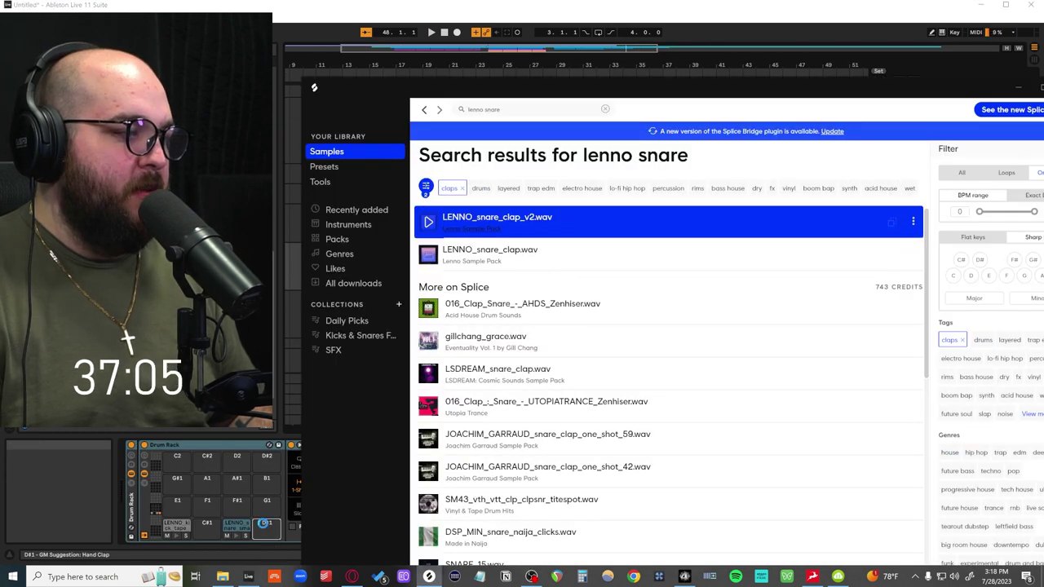
{"action": "left_click", "coordinate": [265, 524]}
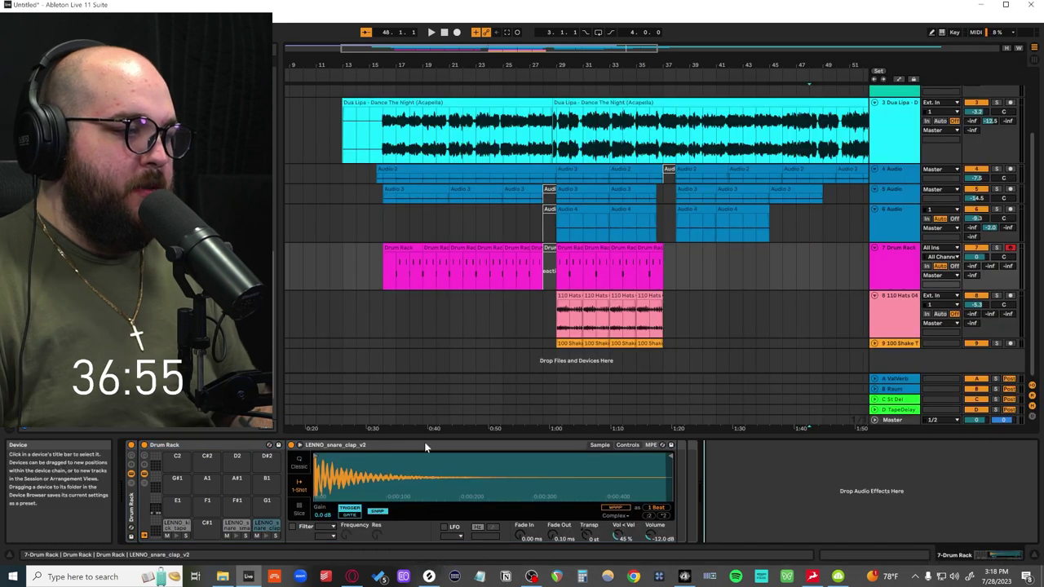
{"action": "left_click", "coordinate": [484, 444]}
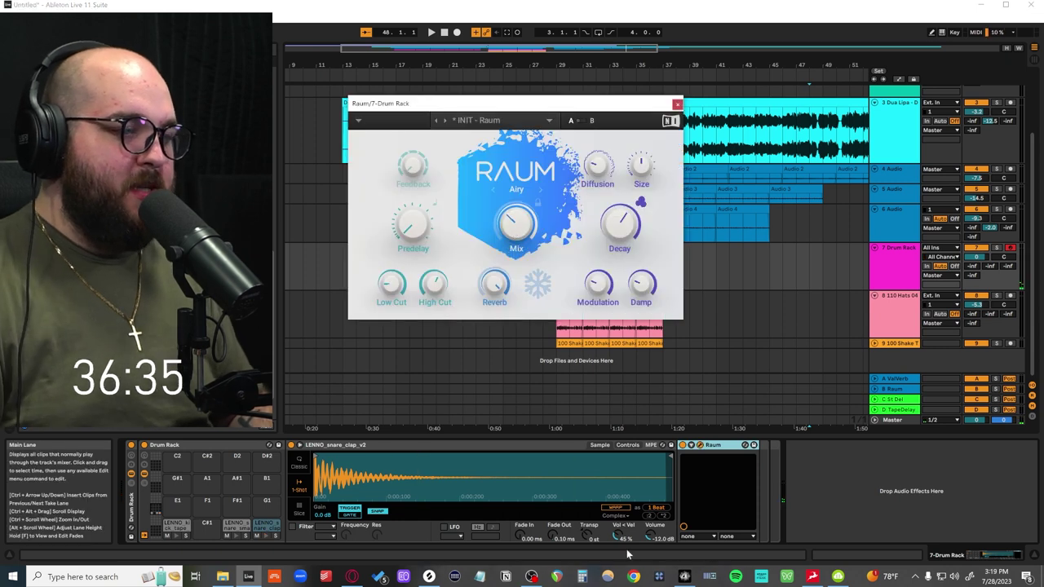
Replace the sample on Drum Rack pad D#1 with LENNO_clap_claptrap.wav from the lenno clap results in Splice.
{"action": "left_click", "coordinate": [429, 576]}
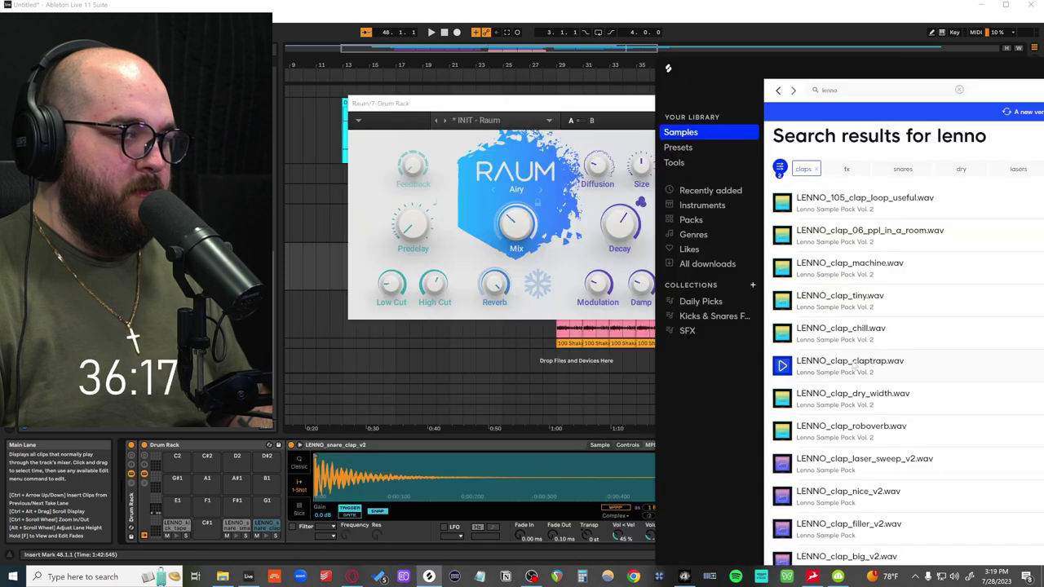
{"action": "left_click_drag", "start_coordinate": [848, 365], "coordinate": [272, 552]}
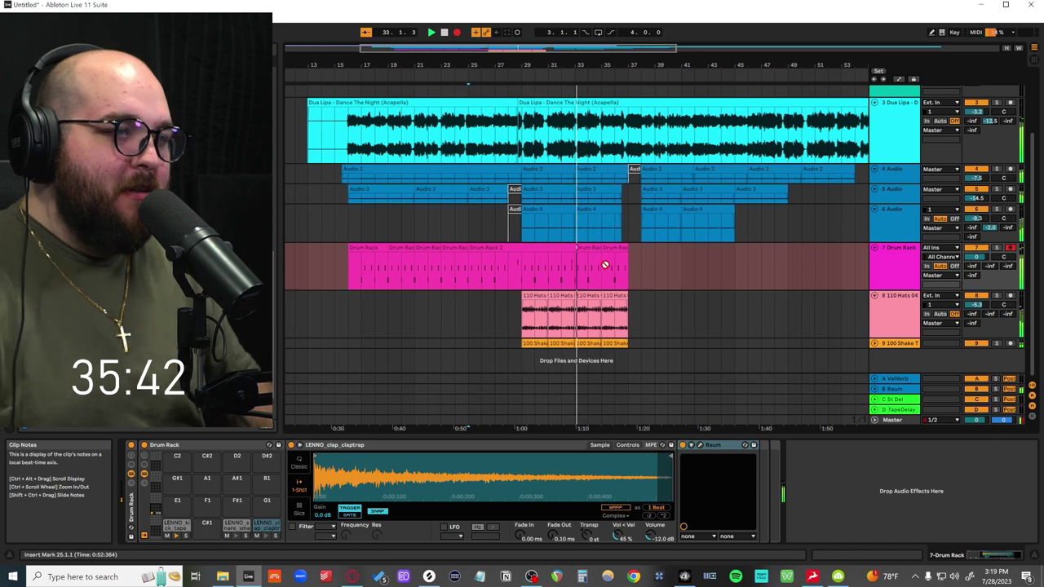
Finish recording the clap hits on the Drum Rack track, check the new clip's notes and set the insert marker at bar 30.
{"action": "key", "text": "space"}
{"action": "double_click", "coordinate": [559, 247]}
{"action": "left_click", "coordinate": [555, 397]}
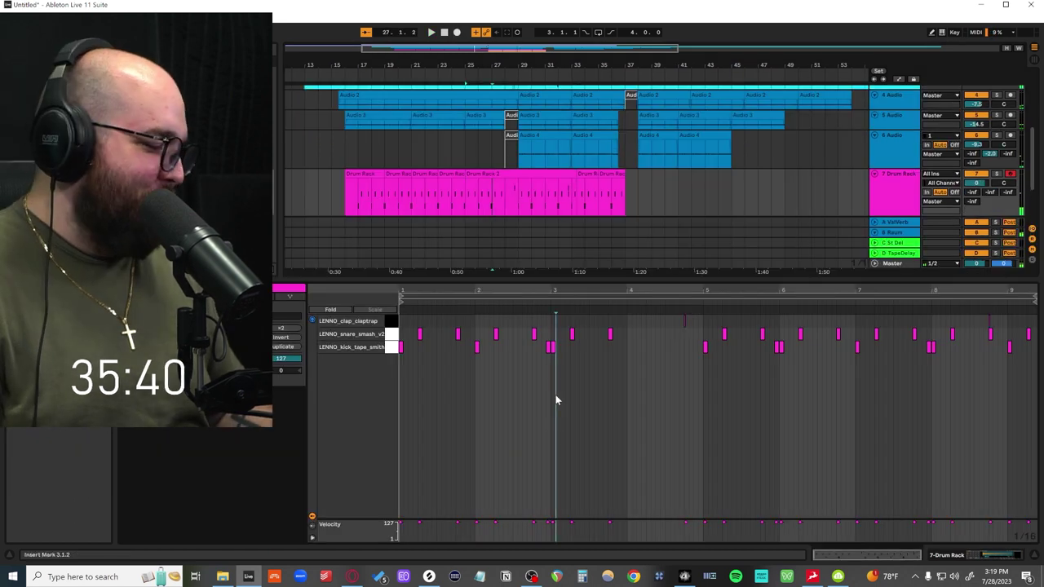
{"action": "key", "text": "shift+Tab"}
{"action": "left_click", "coordinate": [526, 271]}
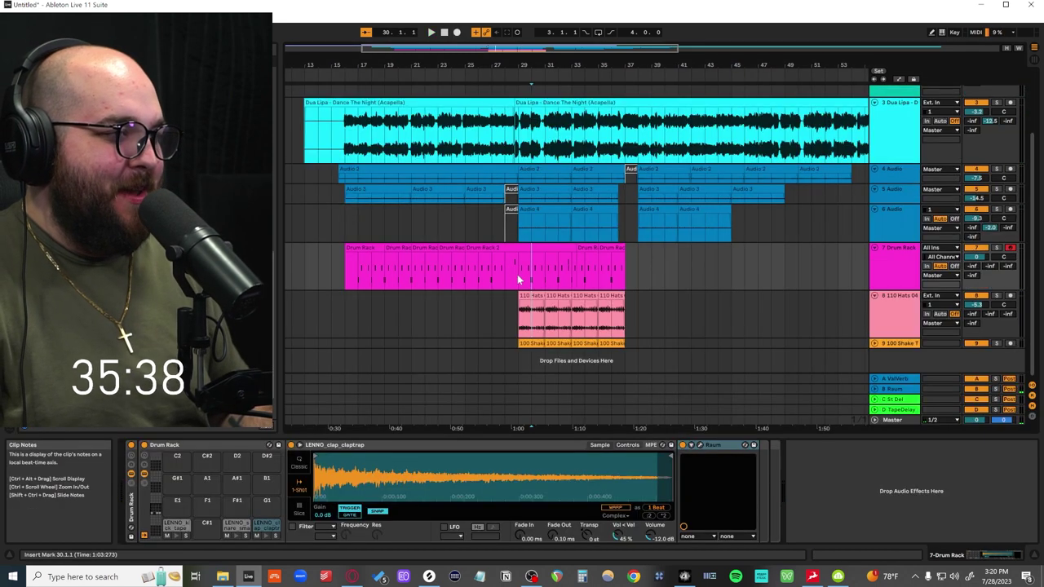
Place the ClapImpact sample at bar 29 and the Peppy Pluck 97 Cmaj-1 loop at bar 17 on new audio tracks.
{"action": "left_click_drag", "start_coordinate": [517, 279], "coordinate": [557, 279]}
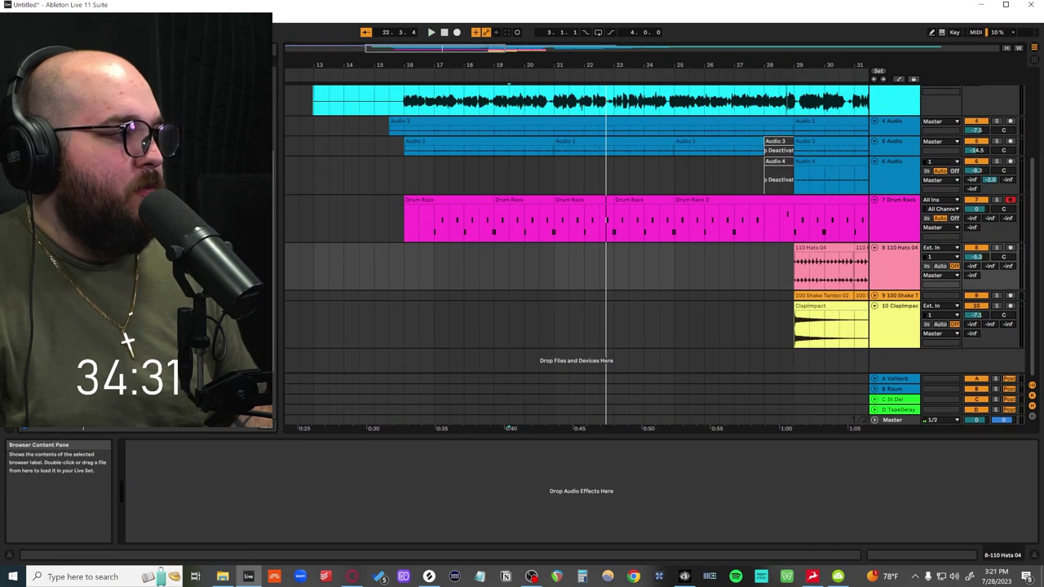
{"action": "left_click_drag", "start_coordinate": [492, 337], "coordinate": [436, 347]}
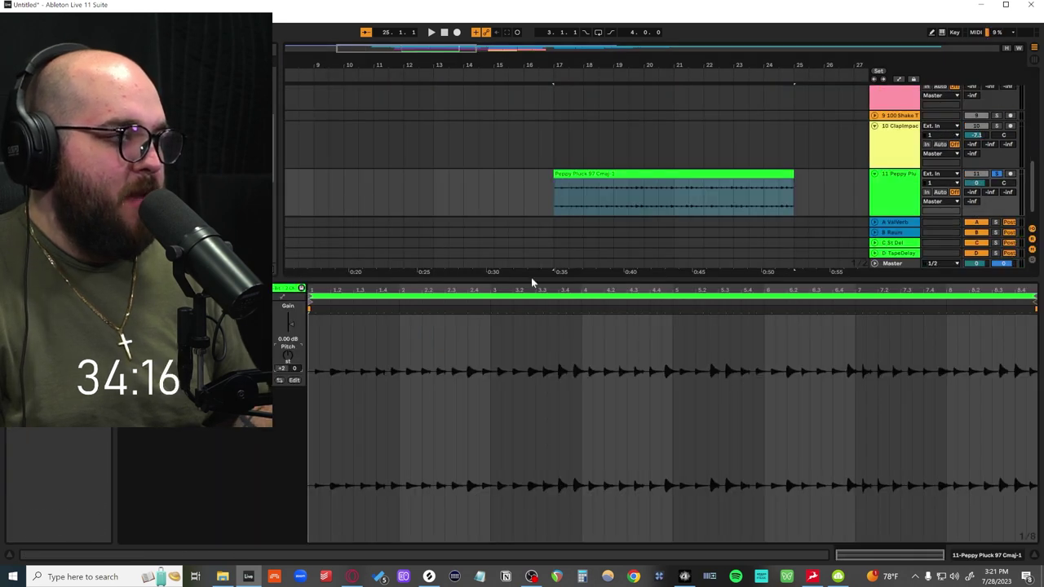
Set the Peppy Pluck track's Raum send to 0 dB and lower its volume to -4.8 dB during solo playback.
{"action": "left_click", "coordinate": [989, 324]}
{"action": "key", "text": "space"}
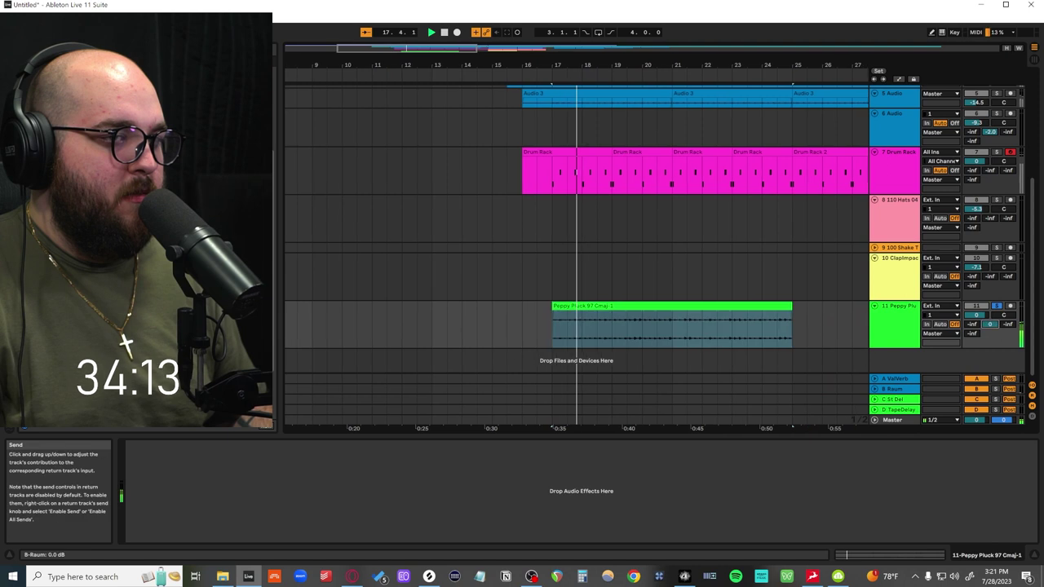
{"action": "left_click_drag", "start_coordinate": [976, 314], "coordinate": [980, 320]}
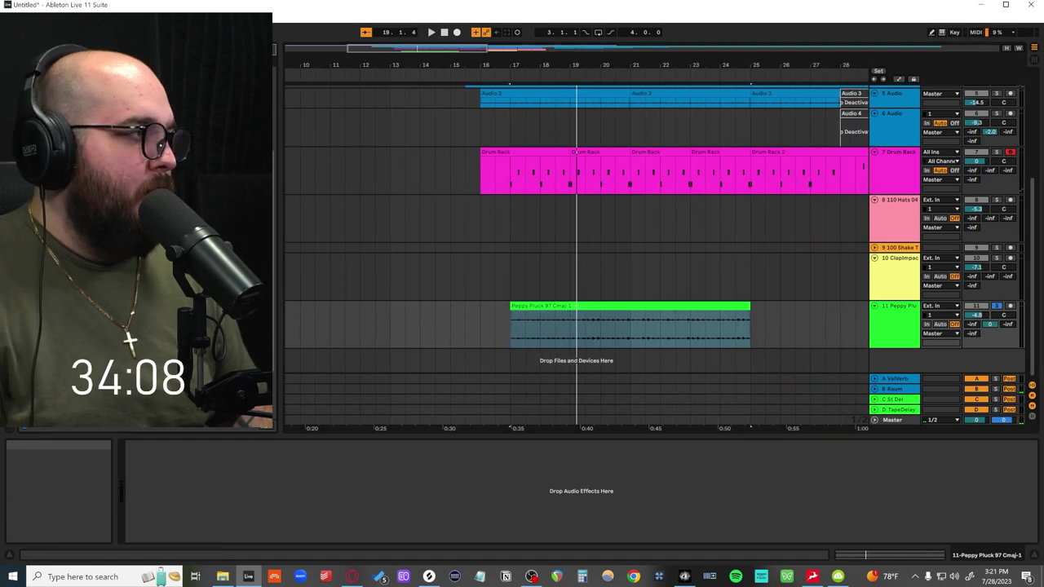
Process the soloed Peppy Pluck loop with the Emergence granular effect and PaulXStretch.
{"action": "key", "text": "Return"}
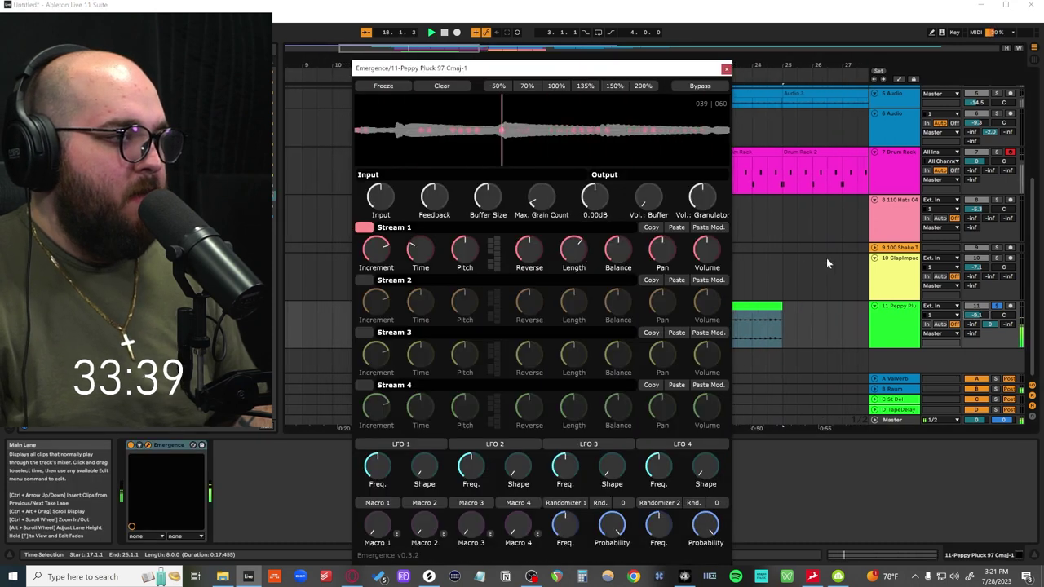
{"action": "left_click", "coordinate": [811, 306]}
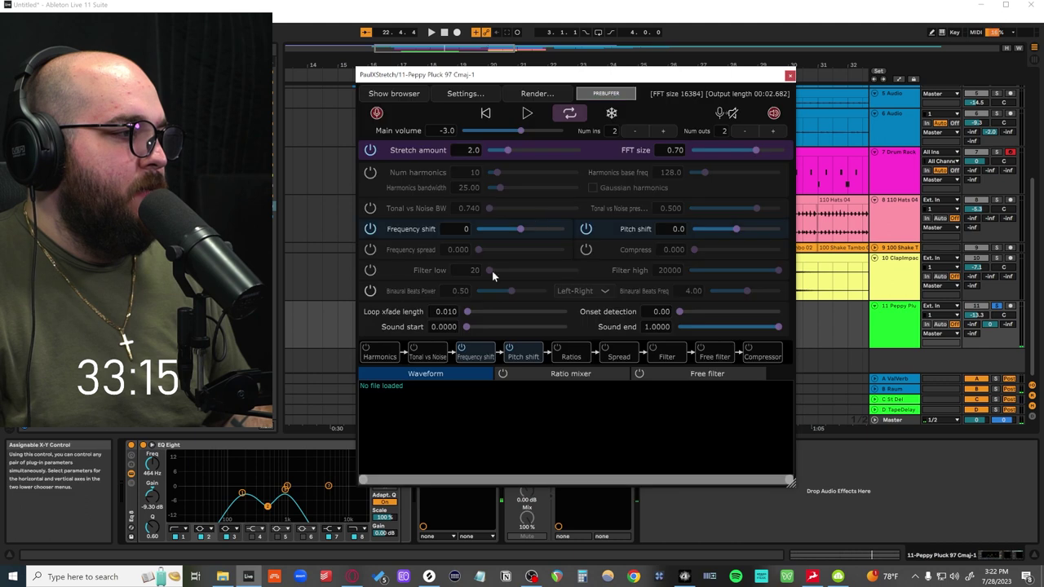
{"action": "left_click_drag", "start_coordinate": [596, 83], "coordinate": [721, 101]}
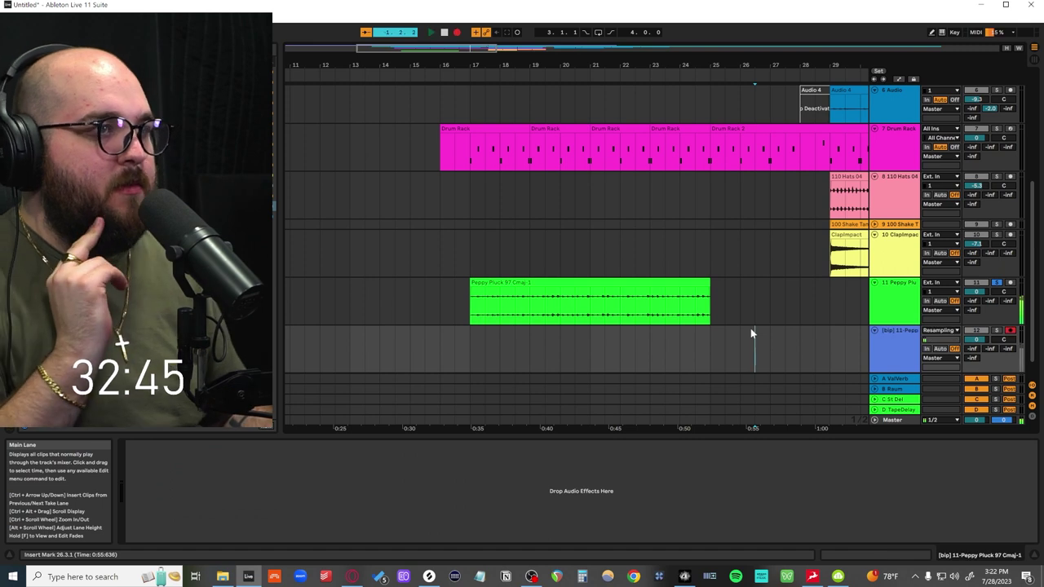
Resample the processed Peppy Pluck audio onto its own track and move the recorded clip to start at bar 17.
{"action": "key", "text": "space"}
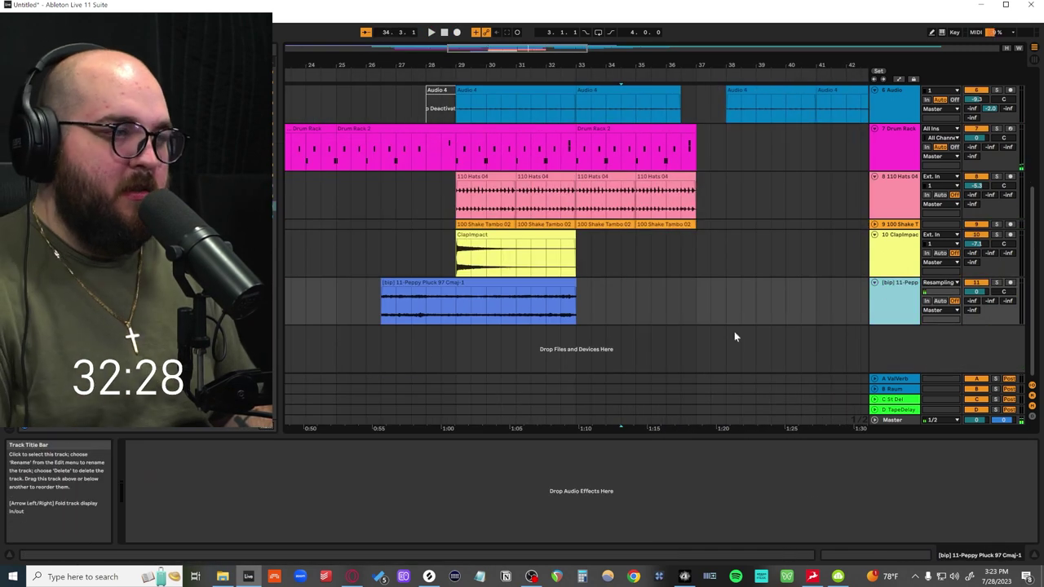
{"action": "scroll", "coordinate": [387, 300], "scroll_direction": "left", "scroll_amount": 3}
{"action": "scroll", "coordinate": [424, 289], "scroll_direction": "left", "scroll_amount": 2}
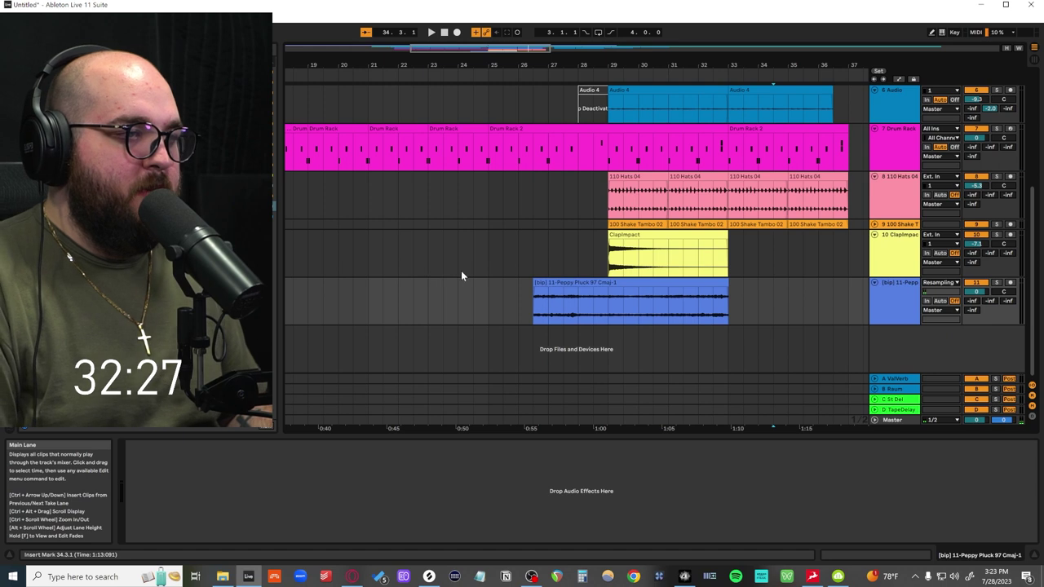
{"action": "scroll", "coordinate": [459, 275], "scroll_direction": "down", "scroll_amount": 3}
{"action": "left_click_drag", "start_coordinate": [512, 283], "coordinate": [427, 293]}
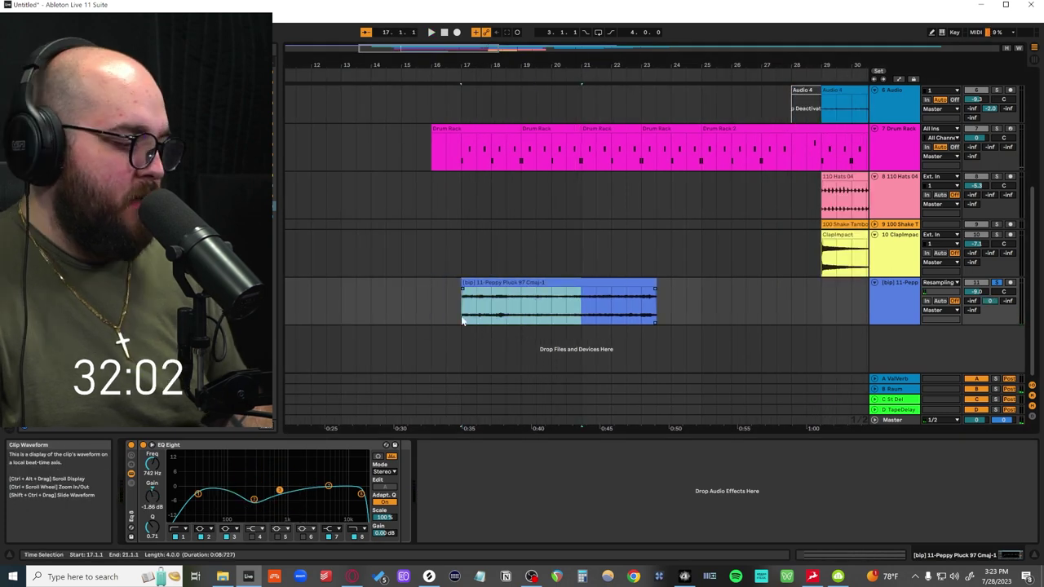
Duplicate the four-bar section of the resampled Peppy Pluck clip six times so it runs from bar 17 to bar 45.
{"action": "key", "text": "ctrl+d"}
{"action": "key", "text": "ctrl+d"}
{"action": "key", "text": "ctrl+d"}
{"action": "key", "text": "ctrl+d"}
{"action": "key", "text": "ctrl+d"}
{"action": "key", "text": "ctrl+d"}
{"action": "scroll", "coordinate": [367, 324], "scroll_direction": "down", "scroll_amount": 5}
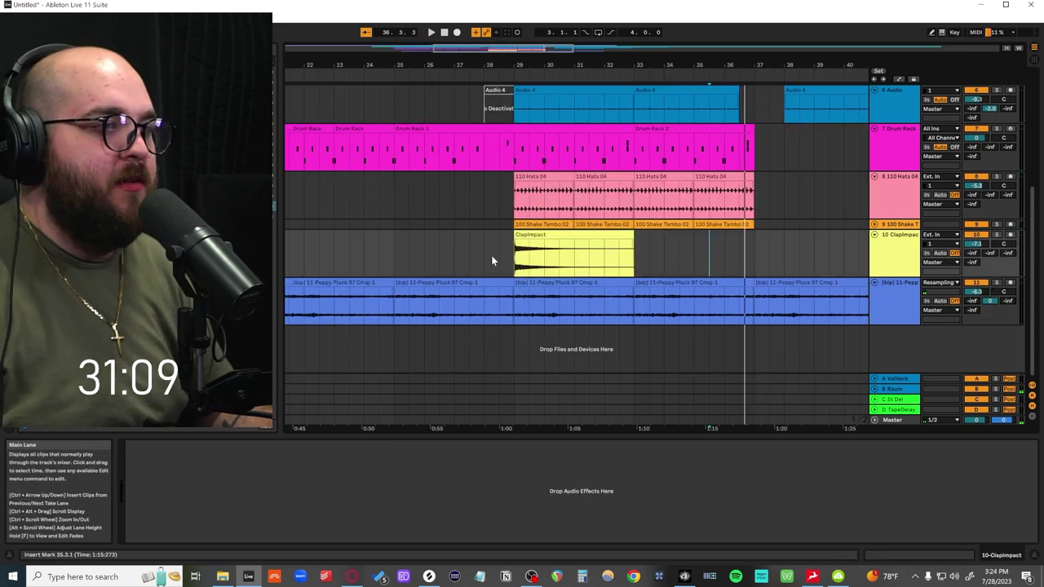
Add ANA 2 on a new MIDI track and audition analog bass presets such as Acid Punk and Anger and Wrath.
{"action": "scroll", "coordinate": [491, 261], "scroll_direction": "up", "scroll_amount": 2}
{"action": "scroll", "coordinate": [497, 260], "scroll_direction": "down", "scroll_amount": 4}
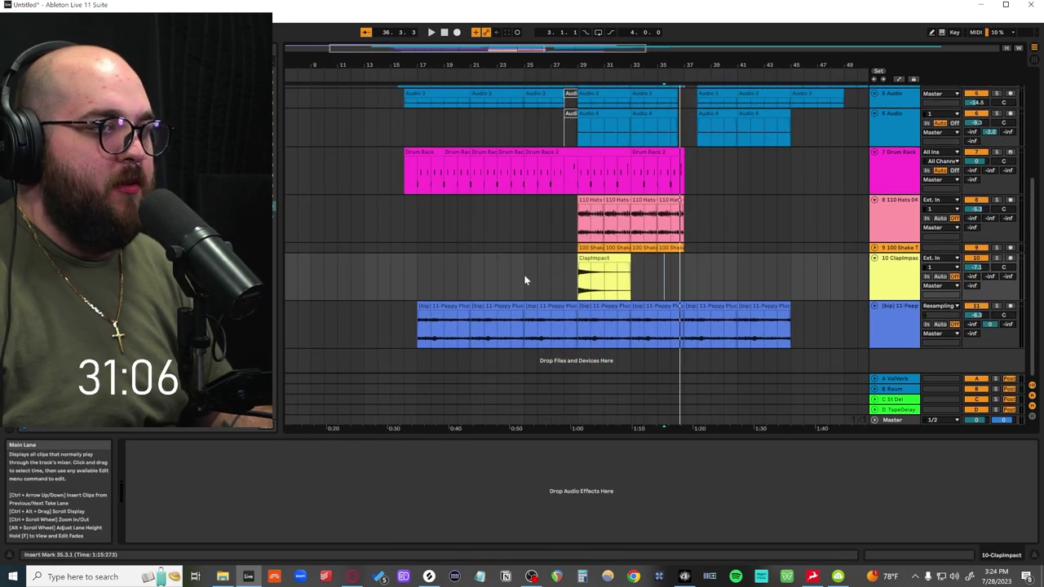
{"action": "left_click", "coordinate": [878, 331]}
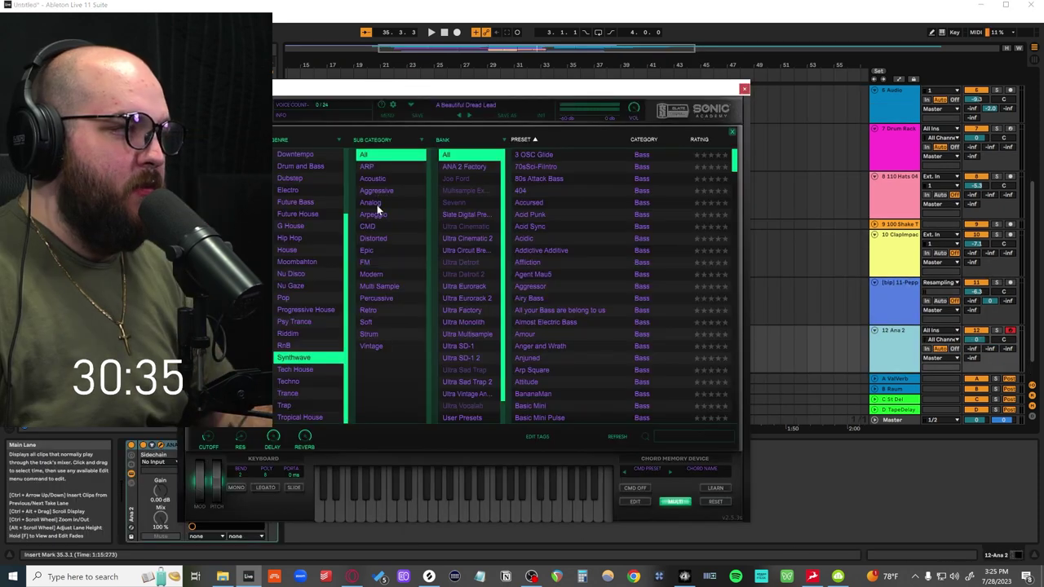
{"action": "left_click", "coordinate": [371, 203]}
{"action": "left_click", "coordinate": [528, 177]}
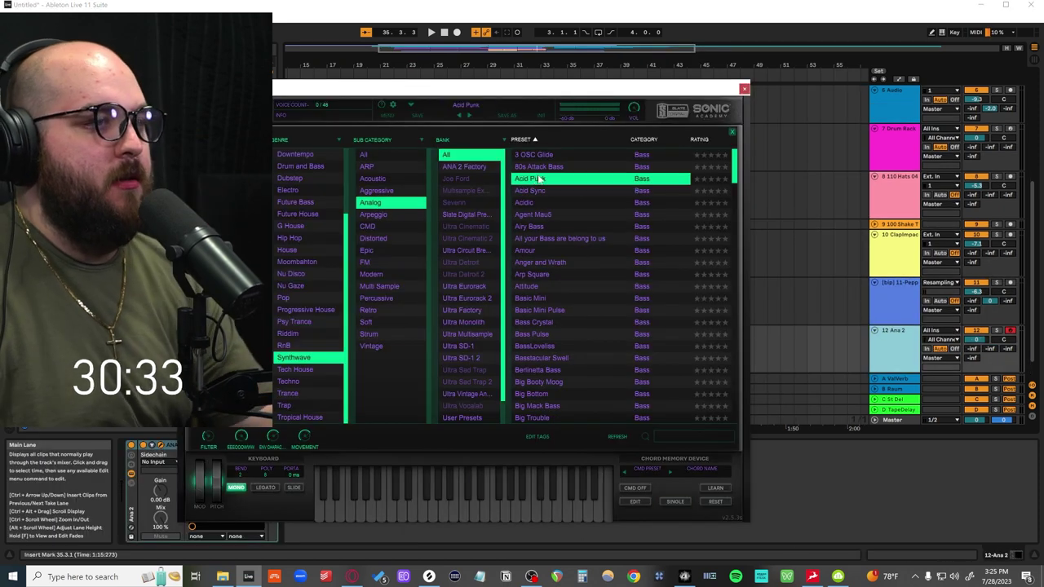
{"action": "left_click", "coordinate": [582, 261]}
Filter ANA 2's bass presets to the Soft sub category and load Bottoms Up.
{"action": "left_click", "coordinate": [367, 322]}
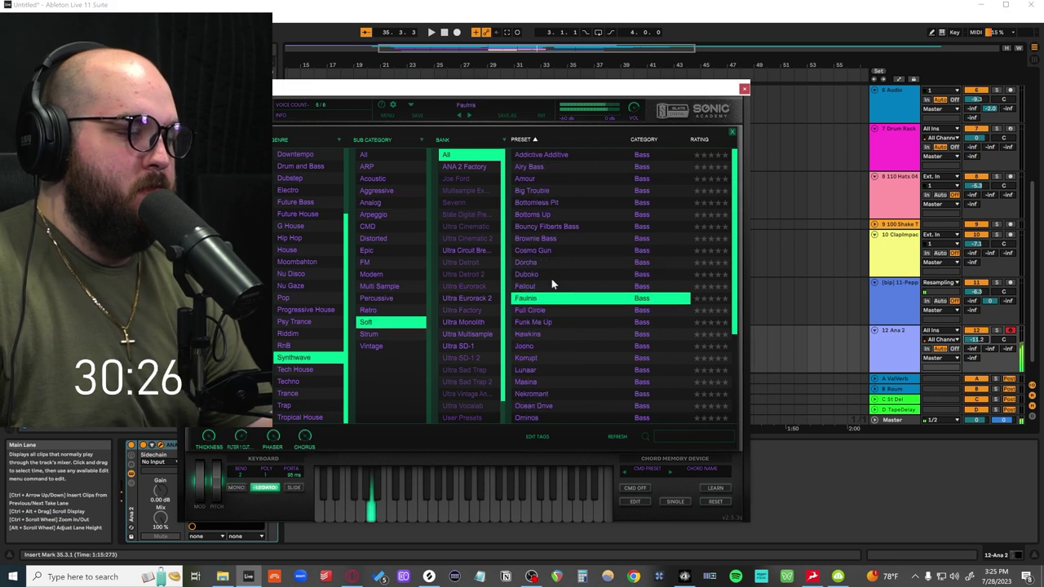
{"action": "left_click", "coordinate": [549, 214]}
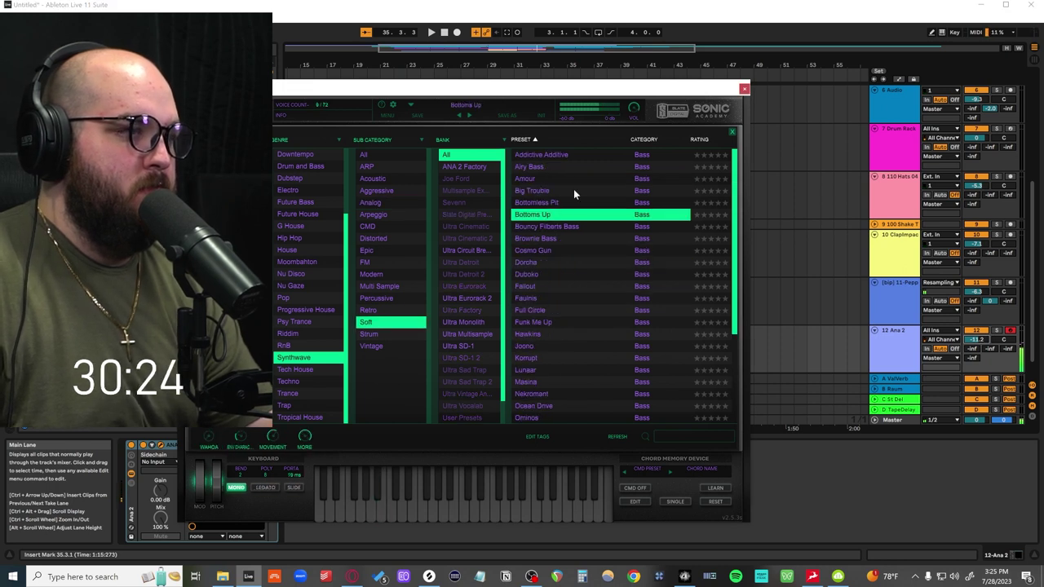
{"action": "left_click", "coordinate": [744, 90]}
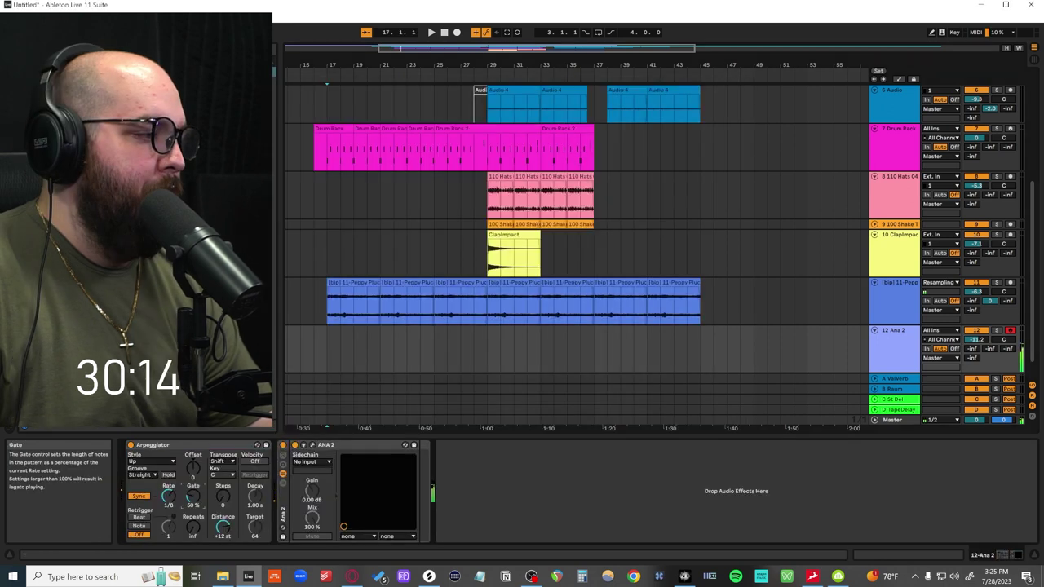
Switch ANA 2 from the preset browser to its synth controls and check the Bottoms Up patch while the recorded part plays.
{"action": "left_click", "coordinate": [309, 446]}
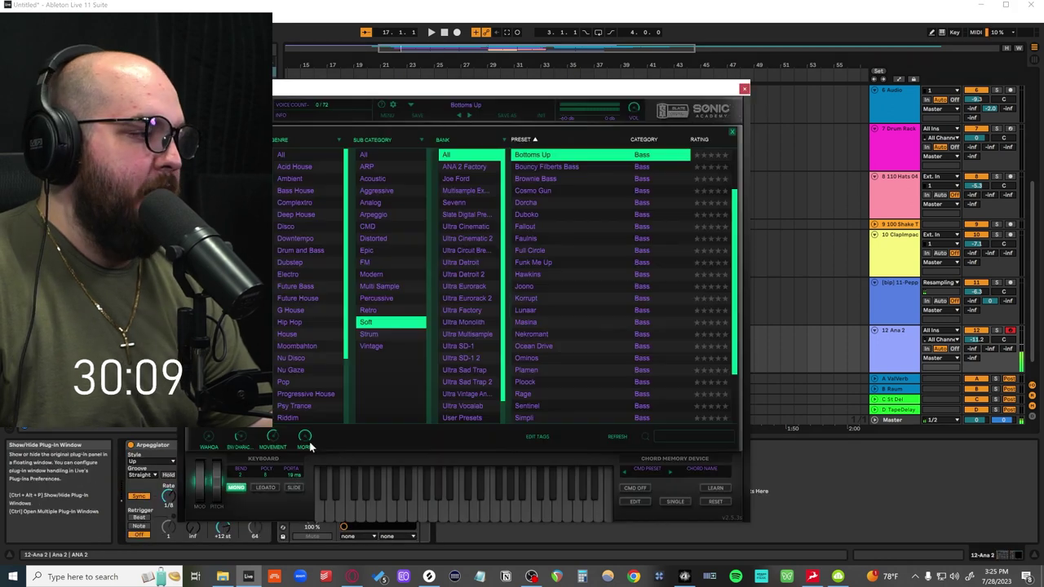
{"action": "left_click", "coordinate": [411, 106]}
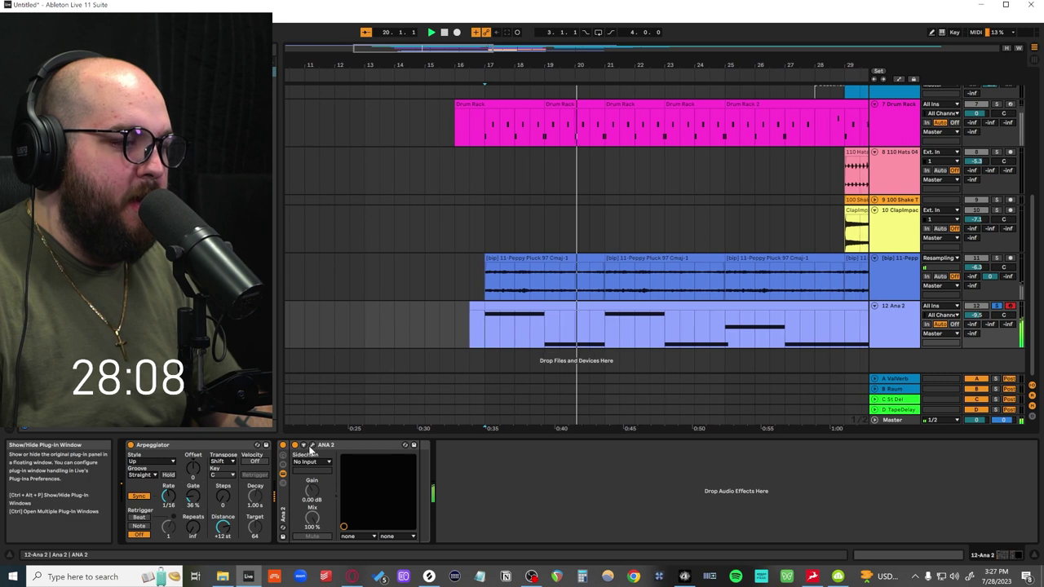
{"action": "left_click", "coordinate": [311, 450]}
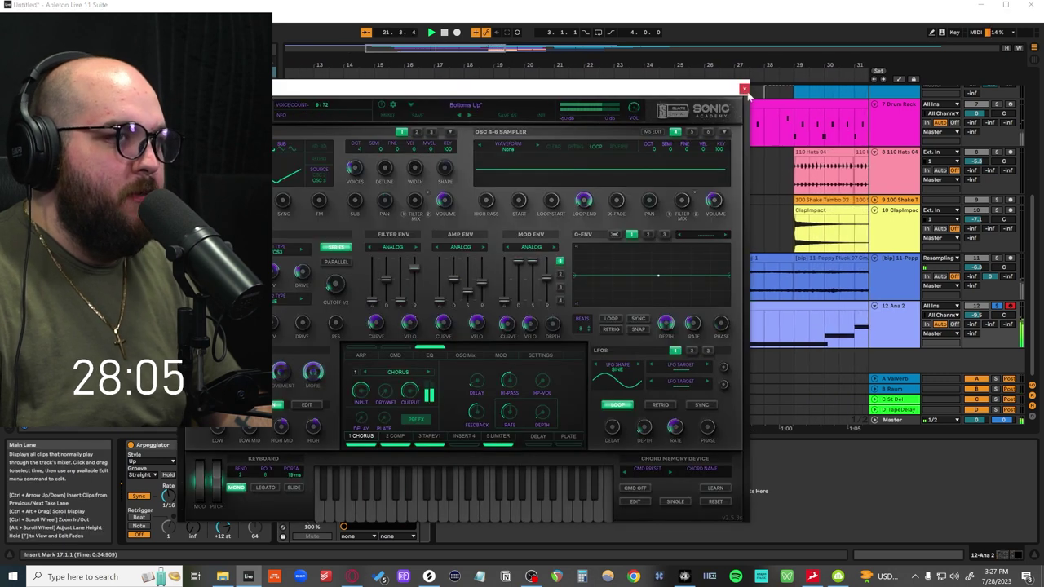
{"action": "left_click", "coordinate": [743, 88]}
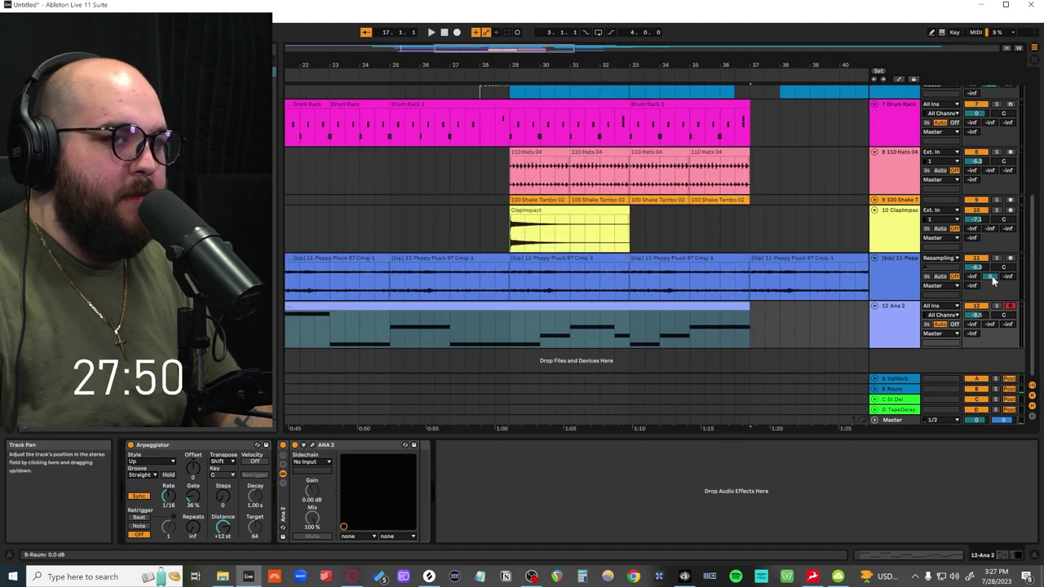
Solo the Ana 2 track, duplicate it together with its MIDI clip and keep the original track soloed.
{"action": "left_click", "coordinate": [996, 307]}
{"action": "left_click", "coordinate": [506, 333]}
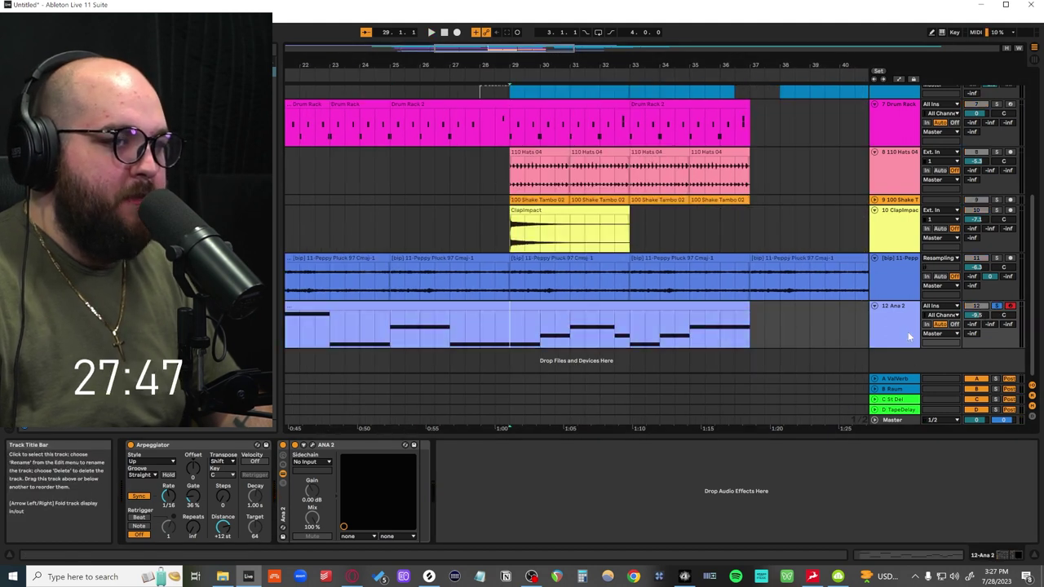
{"action": "key", "text": "ctrl+d"}
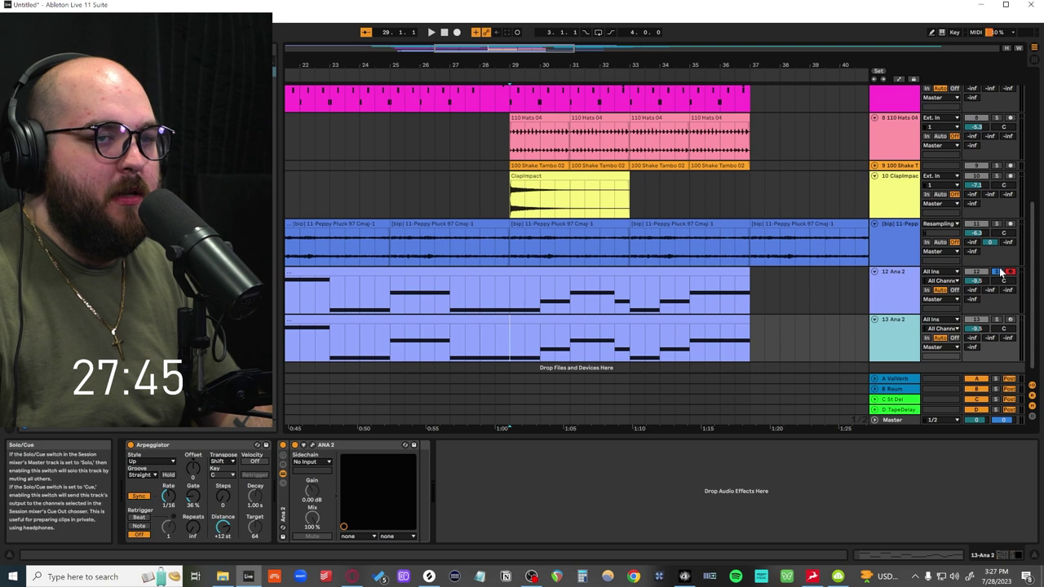
{"action": "left_click", "coordinate": [997, 271]}
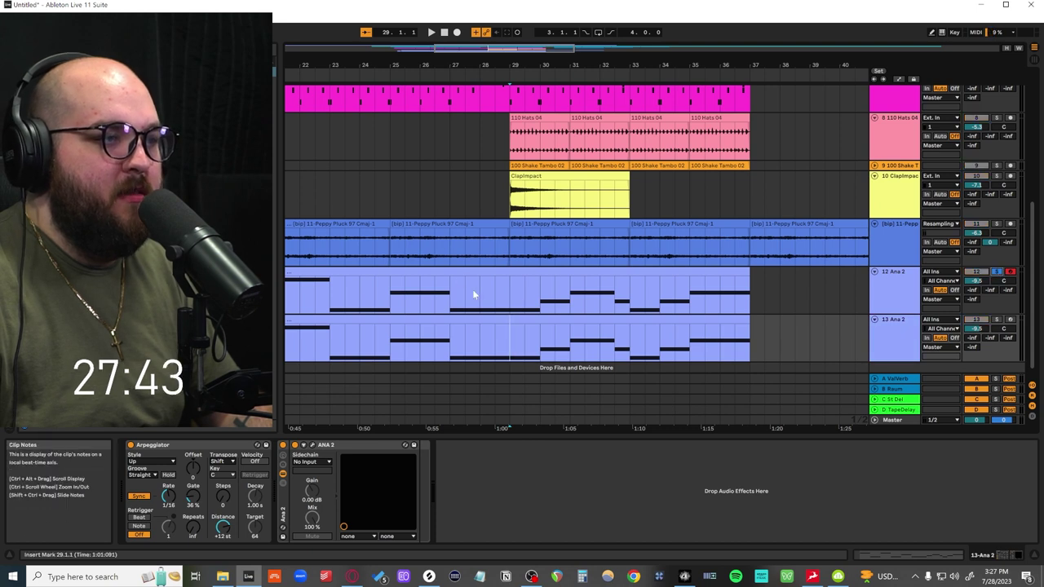
Check the notes of the original Ana 2 clip and adjust the Arpeggiator rate on the duplicated track.
{"action": "double_click", "coordinate": [561, 286]}
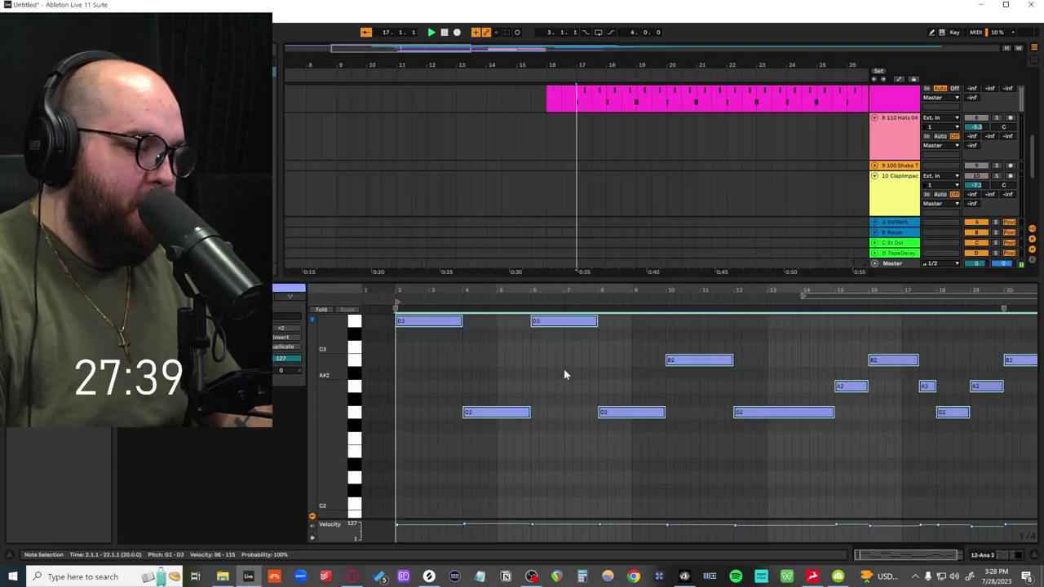
{"action": "key", "text": "shift+Tab"}
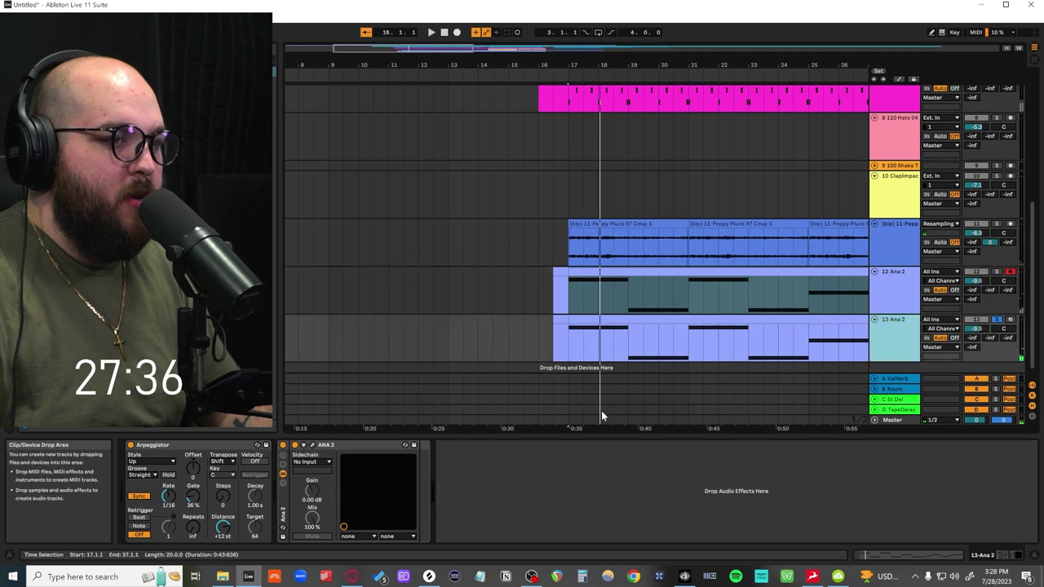
{"action": "key", "text": "space"}
{"action": "left_click_drag", "start_coordinate": [168, 495], "coordinate": [192, 456]}
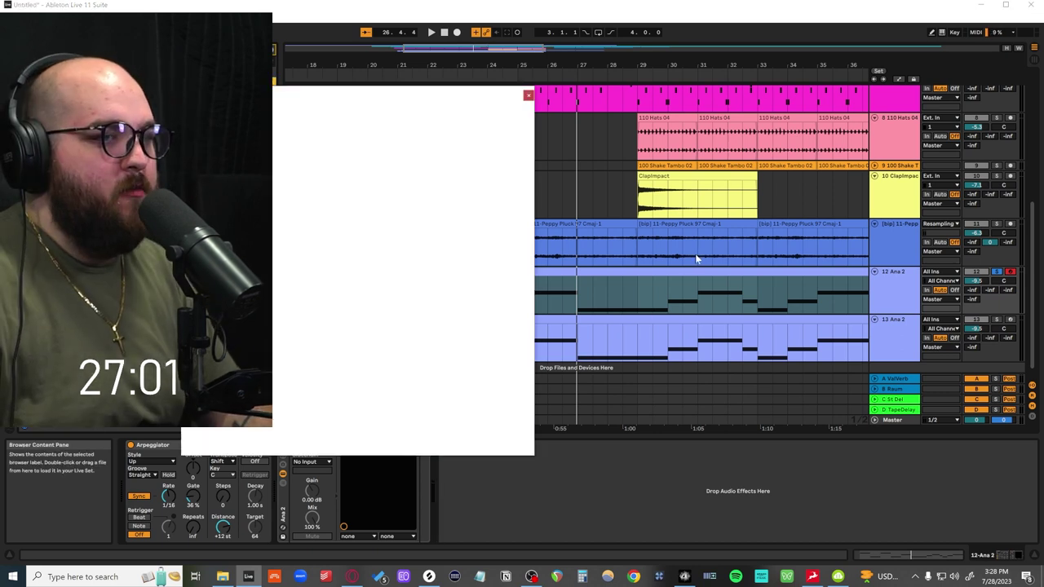
Set the sidechain input of Trackspacer on the original Ana 2 track to 13-Ana 2.
{"action": "left_click_drag", "start_coordinate": [335, 93], "coordinate": [411, 31]}
{"action": "left_click", "coordinate": [461, 461]}
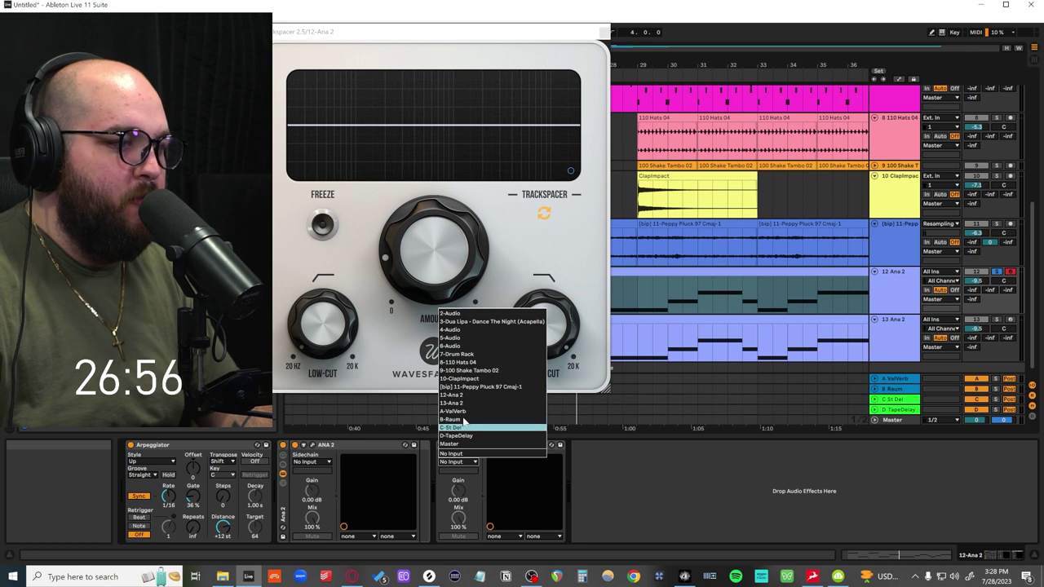
{"action": "left_click", "coordinate": [463, 403]}
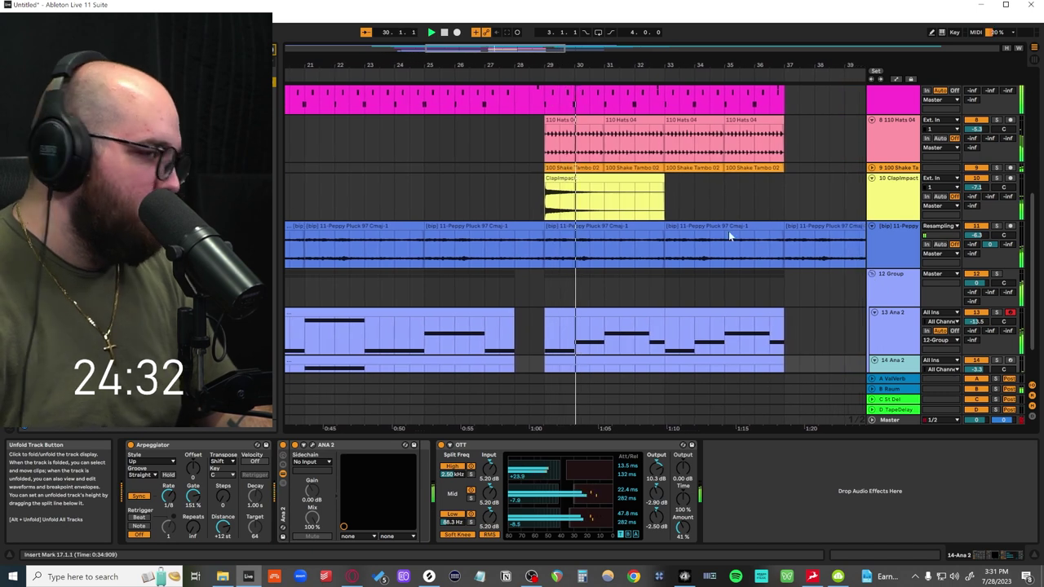
Dismiss the audio export dialog and record a Vital bass part on a new MIDI track from bar 16.
{"action": "scroll", "coordinate": [760, 237], "scroll_direction": "up", "scroll_amount": 5}
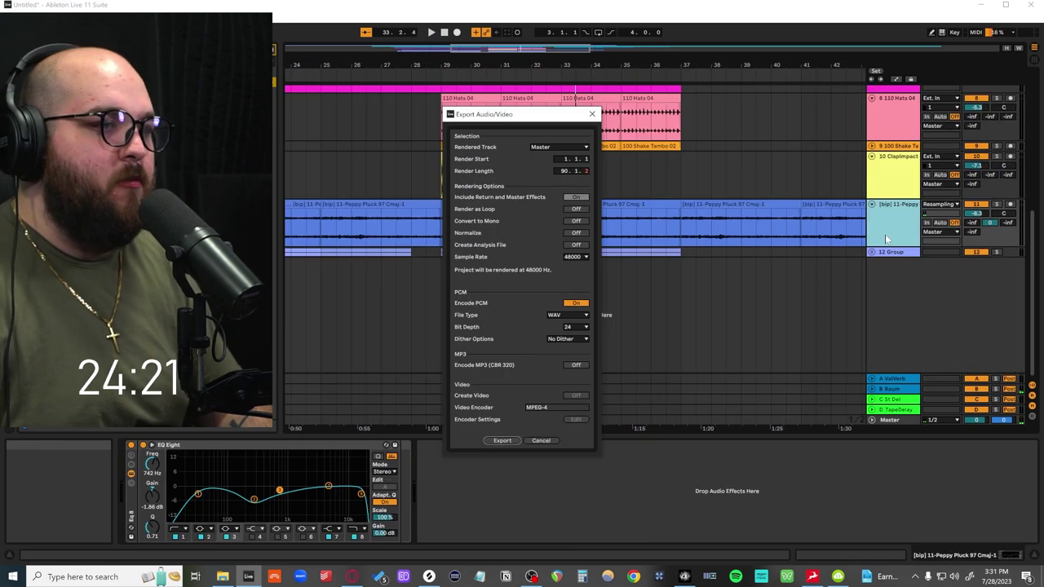
{"action": "left_click", "coordinate": [540, 440]}
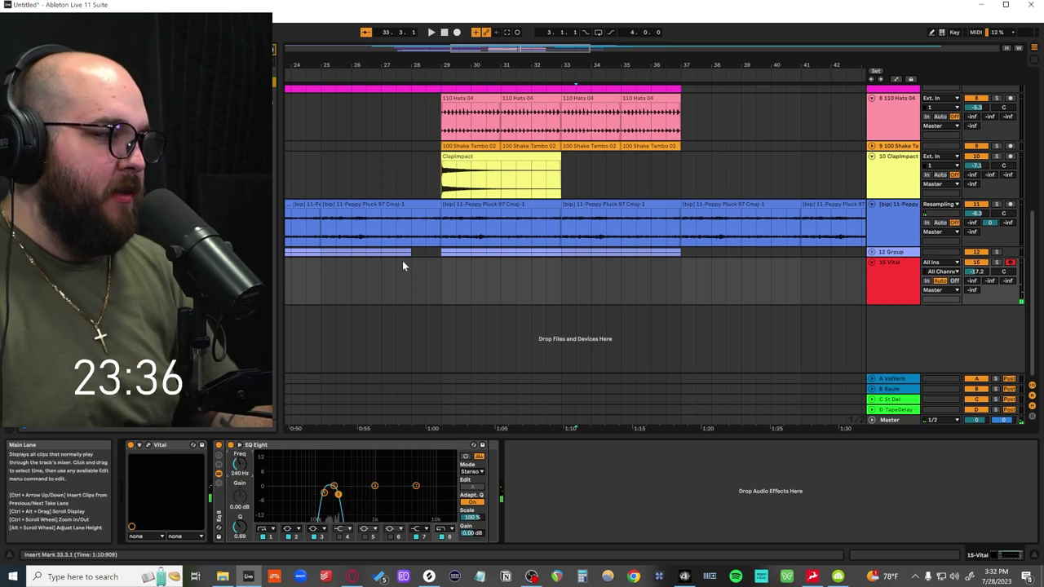
{"action": "scroll", "coordinate": [377, 277], "scroll_direction": "left", "scroll_amount": 3}
{"action": "scroll", "coordinate": [377, 276], "scroll_direction": "right", "scroll_amount": 3}
{"action": "scroll", "coordinate": [374, 281], "scroll_direction": "left", "scroll_amount": 2}
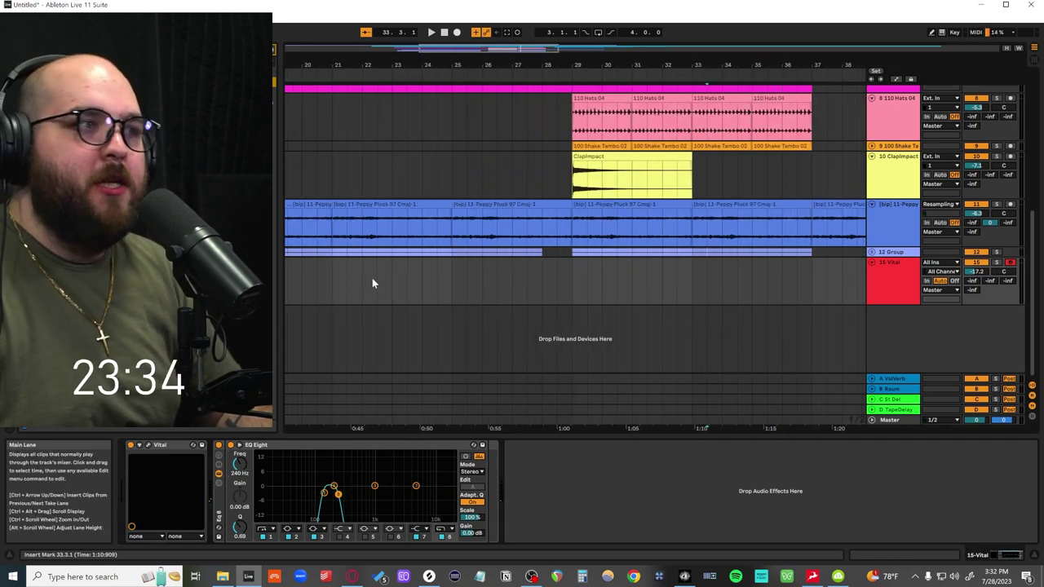
{"action": "scroll", "coordinate": [351, 280], "scroll_direction": "left", "scroll_amount": 3}
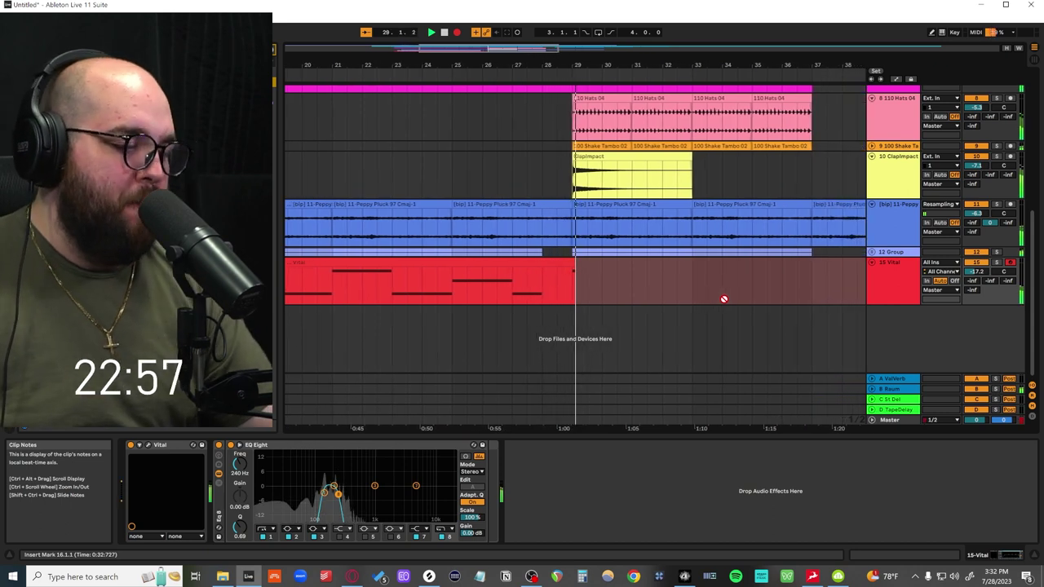
{"action": "key", "text": "F9"}
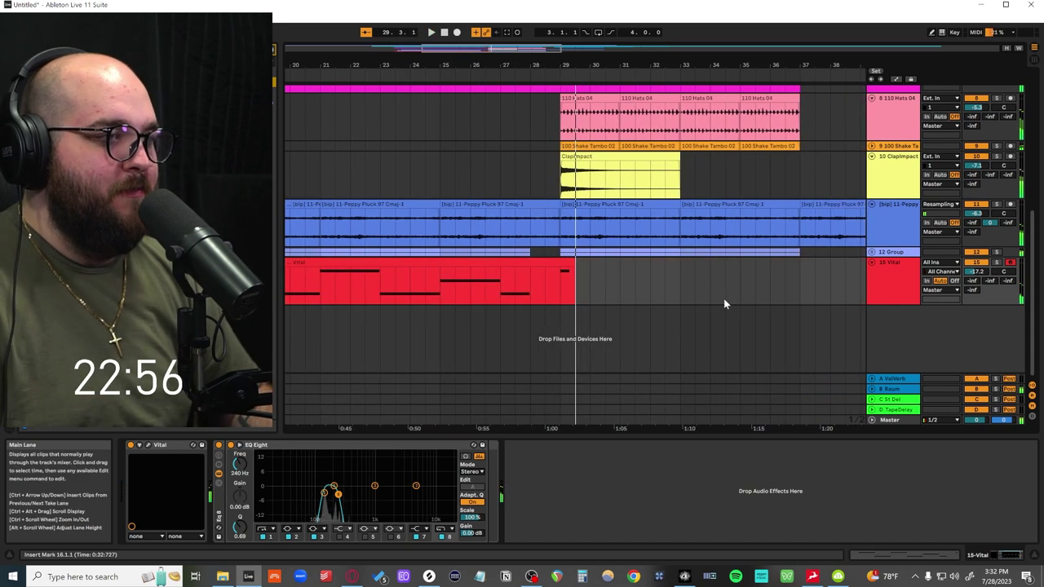
Record a second Vital bass part of G1, A1 and B1 notes from bar 29 to about bar 37.
{"action": "left_click", "coordinate": [562, 280]}
{"action": "key", "text": "F9"}
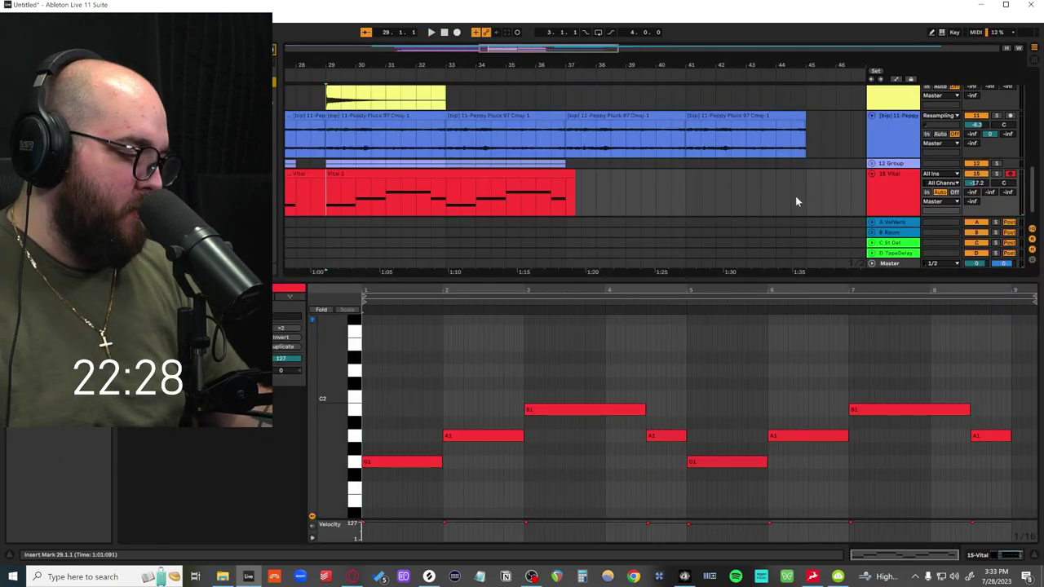
Paste Trackspacer after EQ Eight on the Vital bass track, set its sidechain input to 12-Group and start playback.
{"action": "key", "text": "shift+Tab"}
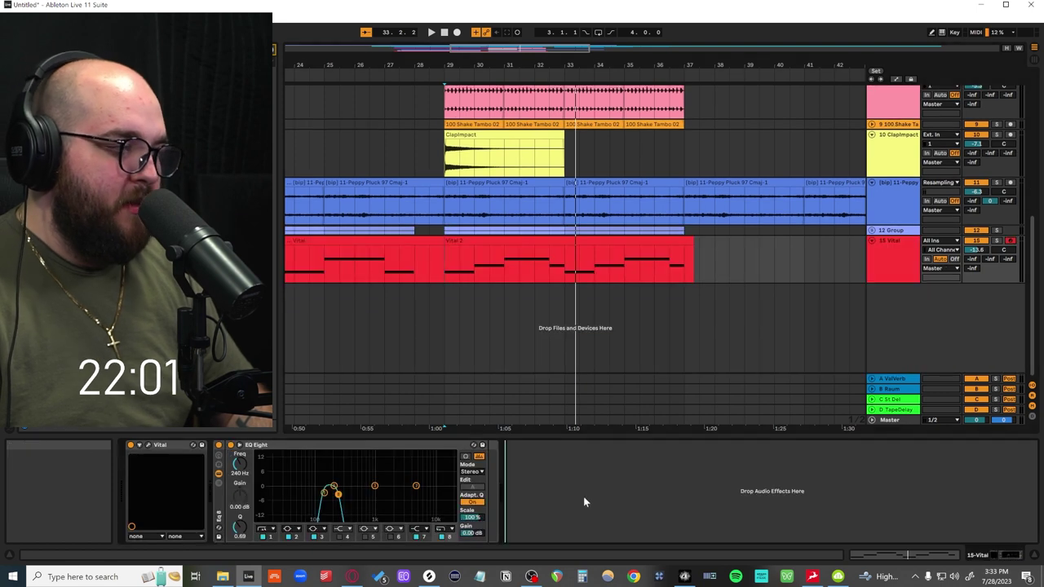
{"action": "key", "text": "ctrl+v"}
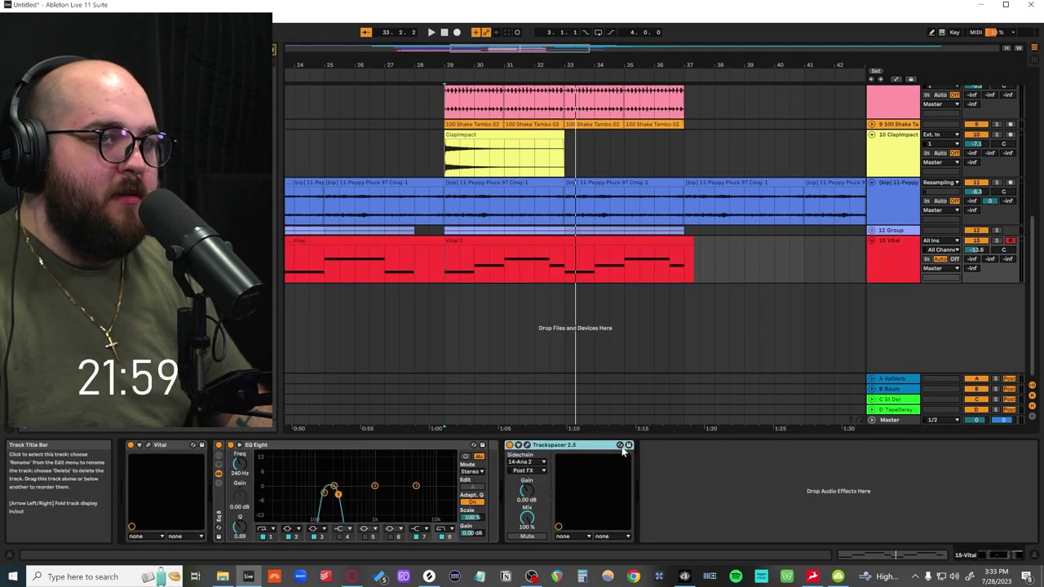
{"action": "left_click", "coordinate": [532, 461]}
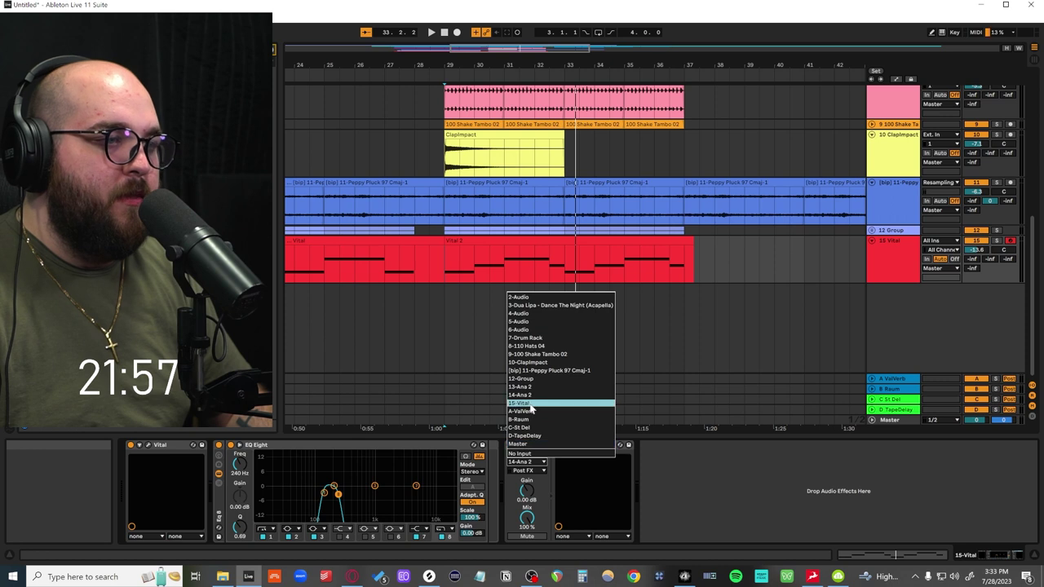
{"action": "left_click", "coordinate": [526, 379]}
{"action": "left_click", "coordinate": [527, 445]}
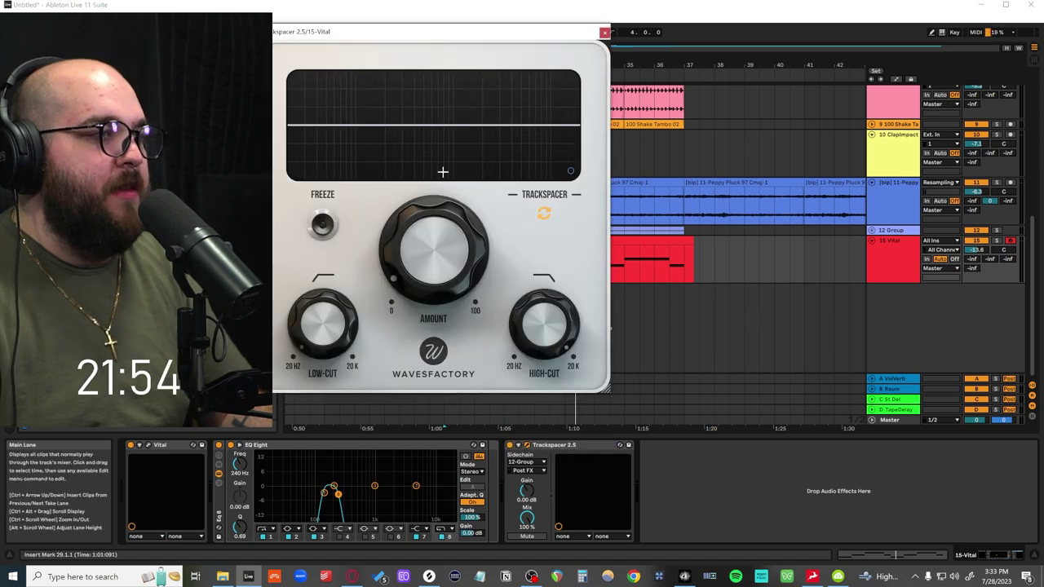
{"action": "left_click_drag", "start_coordinate": [435, 34], "coordinate": [632, 70]}
{"action": "key", "text": "space"}
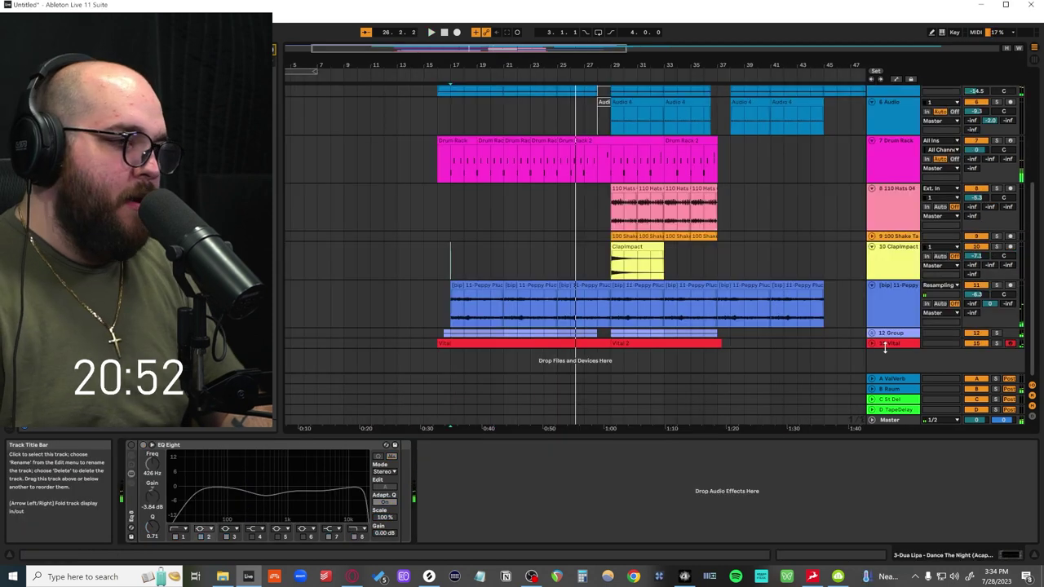
Audition presets in the Vital instrument on the 16 Vital track and close the plugin window.
{"action": "left_click", "coordinate": [885, 344]}
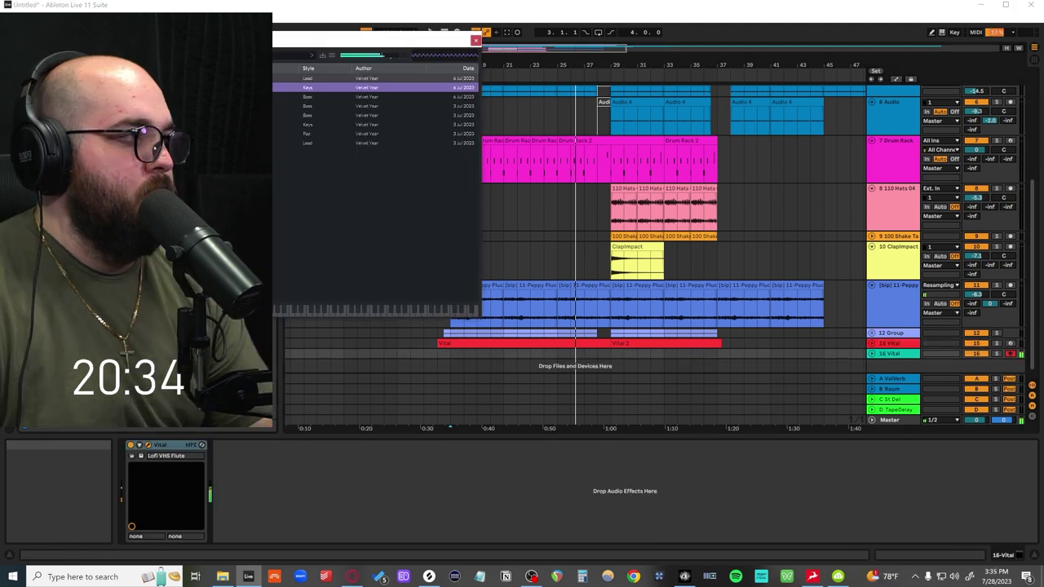
{"action": "key", "text": "Down"}
{"action": "key", "text": "Down"}
{"action": "key", "text": "Down"}
{"action": "key", "text": "Down"}
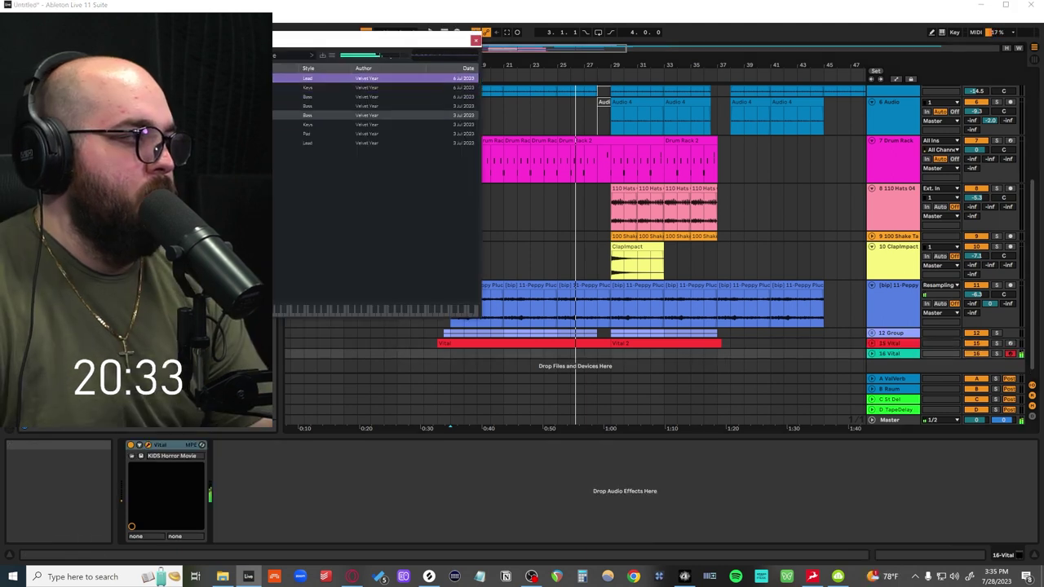
{"action": "key", "text": "Down"}
{"action": "left_click", "coordinate": [477, 38]}
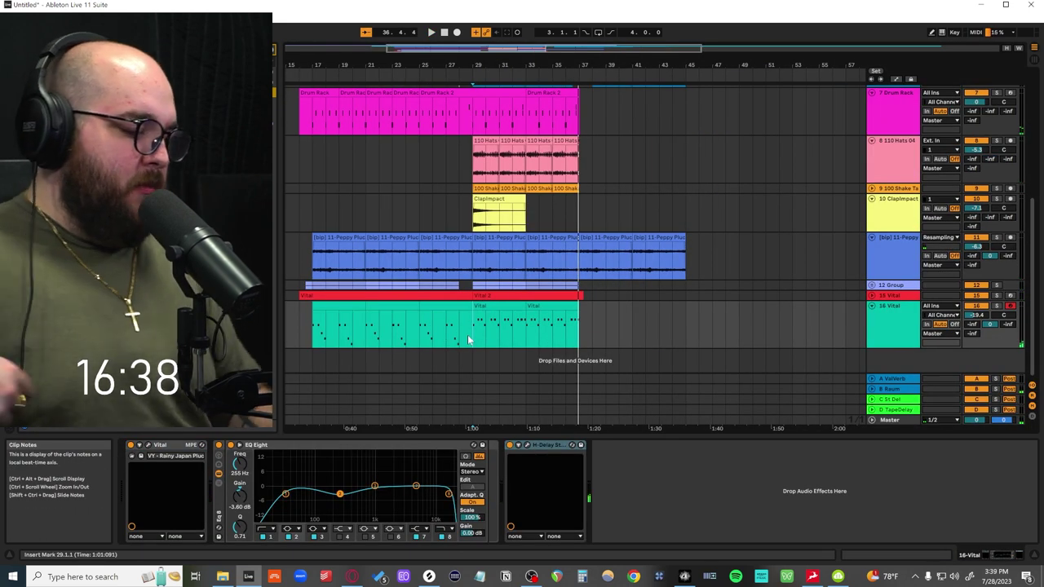
Save the project as "dualipa yt" and insert three audio tracks below the 7 Drum Rack track.
{"action": "key", "text": "ctrl+s"}
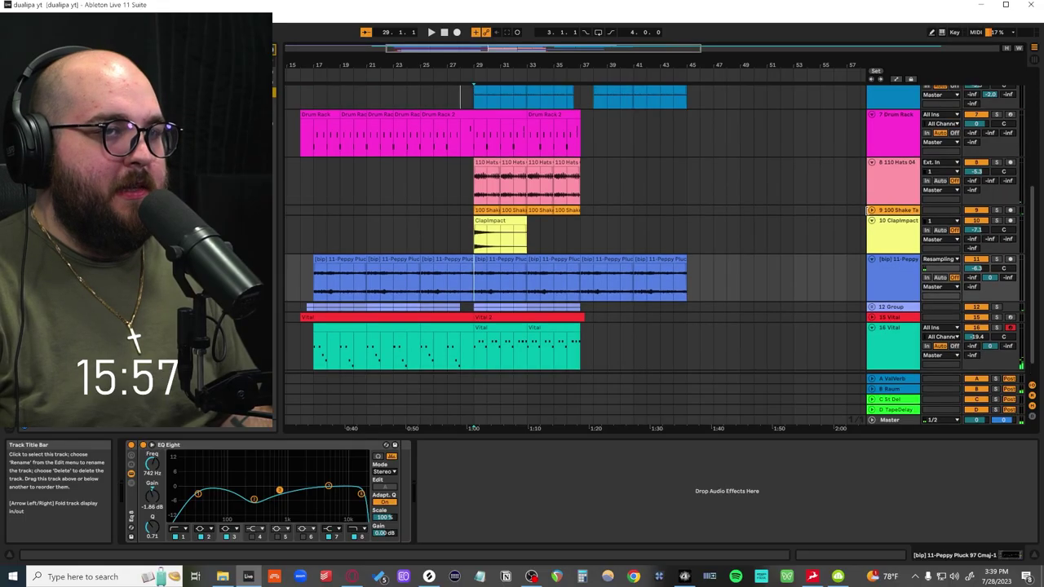
{"action": "scroll", "coordinate": [866, 216], "scroll_direction": "up", "scroll_amount": 1}
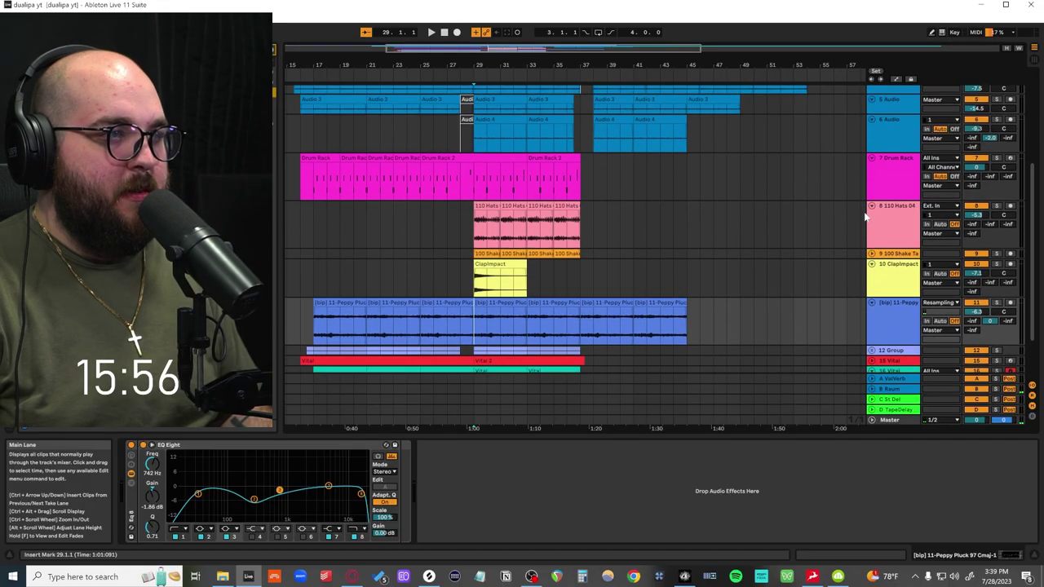
{"action": "scroll", "coordinate": [866, 260], "scroll_direction": "down", "scroll_amount": 2}
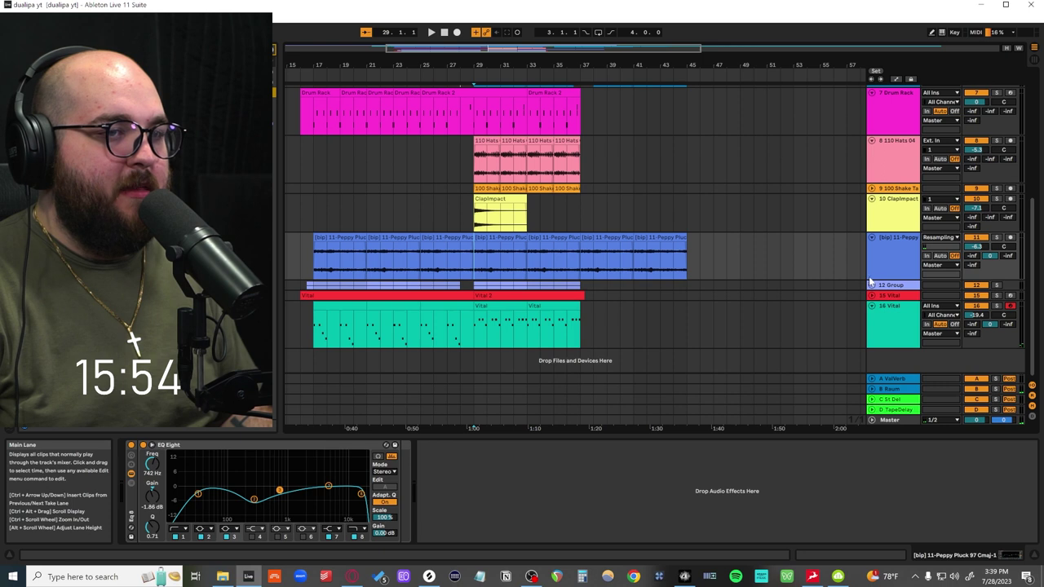
{"action": "scroll", "coordinate": [851, 265], "scroll_direction": "up", "scroll_amount": 5}
{"action": "scroll", "coordinate": [864, 254], "scroll_direction": "down", "scroll_amount": 2}
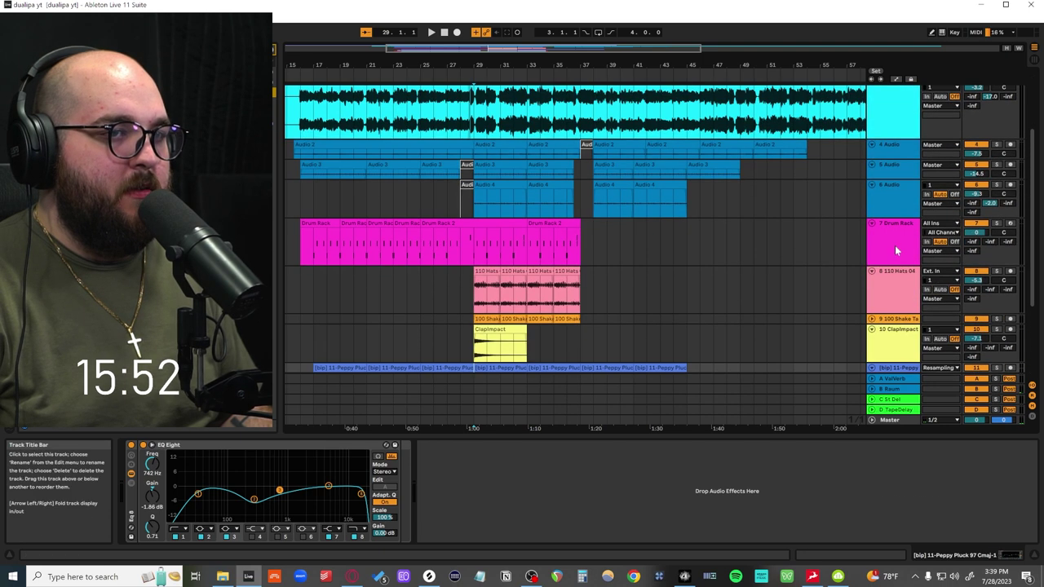
{"action": "left_click", "coordinate": [894, 245]}
{"action": "key", "text": "ctrl+t"}
{"action": "key", "text": "ctrl+t"}
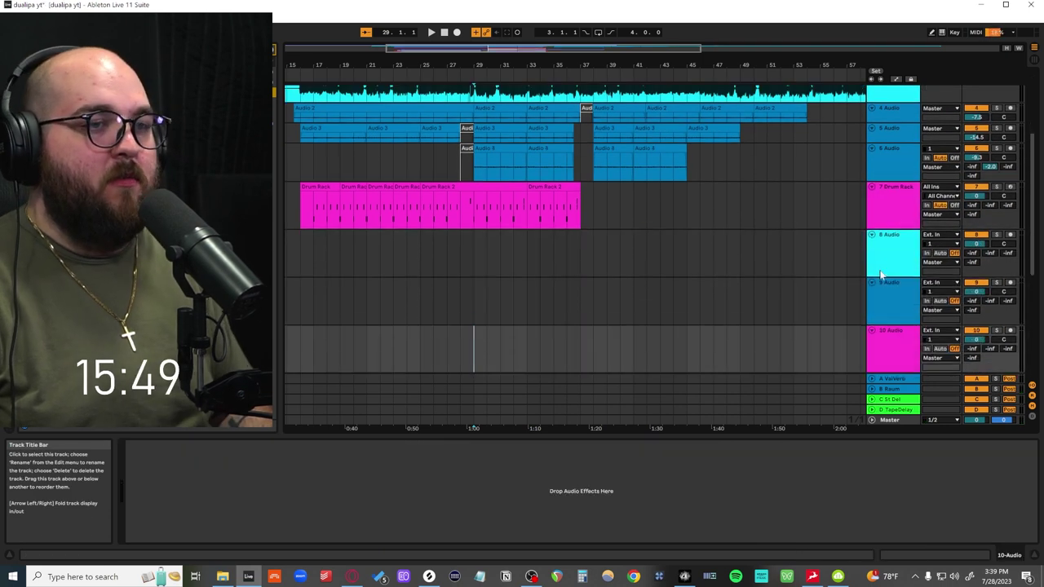
{"action": "key", "text": "ctrl+t"}
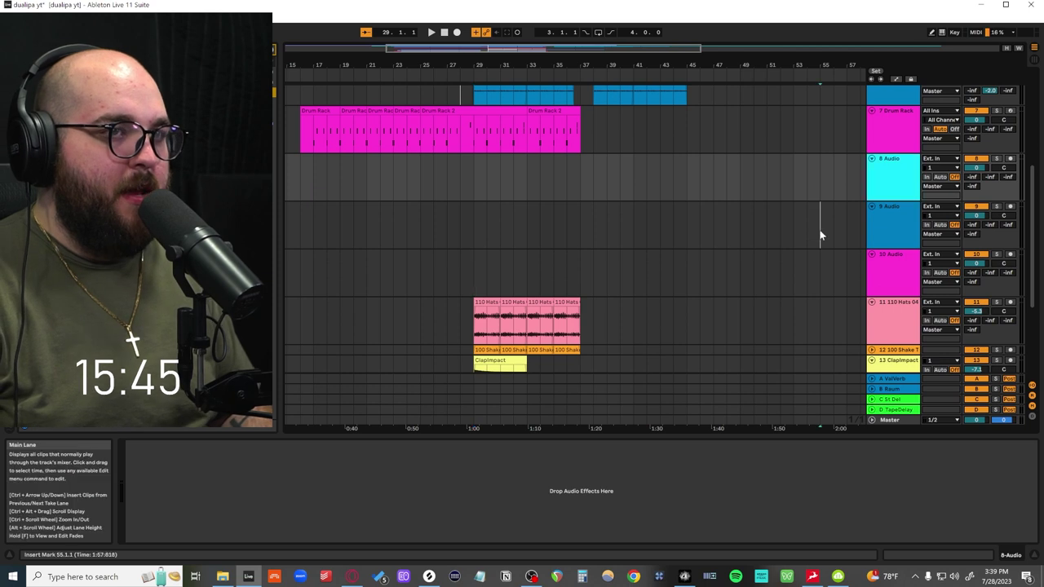
Set the three new audio tracks to take their input from 7-Drum Rack with monitoring set to In.
{"action": "left_click", "coordinate": [820, 228]}
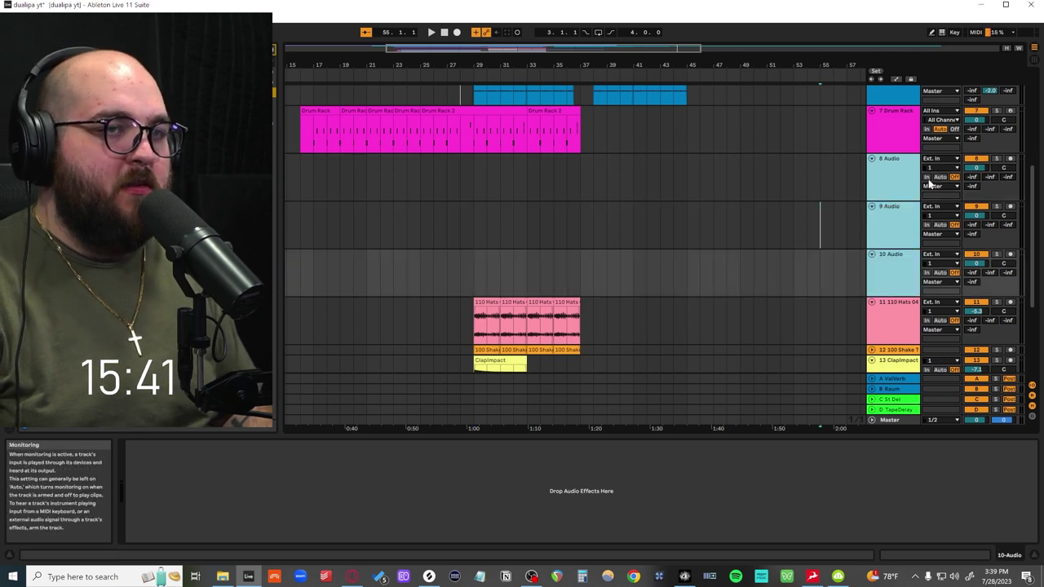
{"action": "left_click", "coordinate": [937, 158]}
{"action": "left_click", "coordinate": [945, 236]}
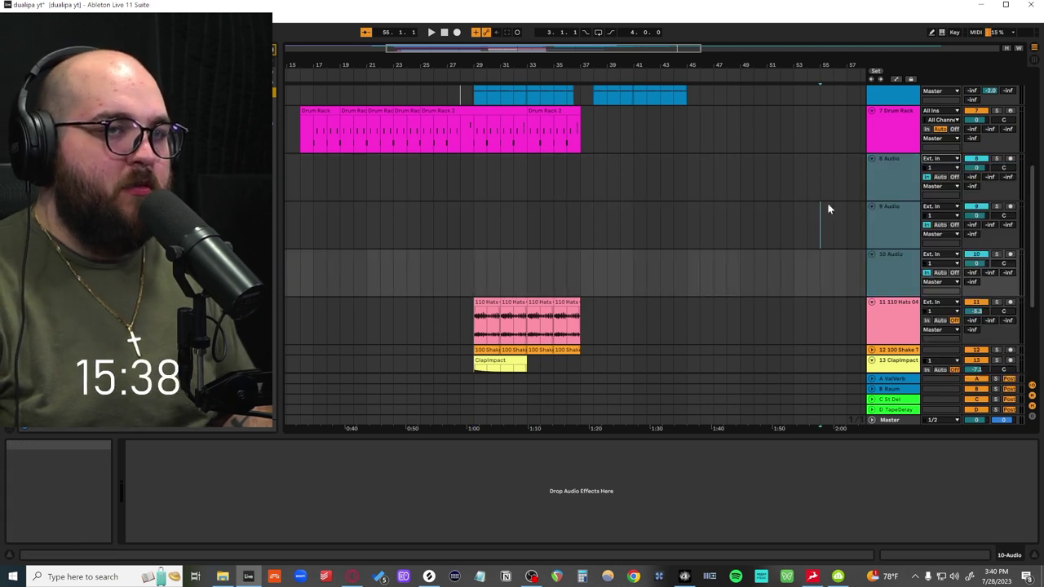
Route the Post FX outputs of LENNO kick tape smith, snare smash v2 and clap claptrap to audio tracks 8, 9 and 10.
{"action": "left_click", "coordinate": [888, 191]}
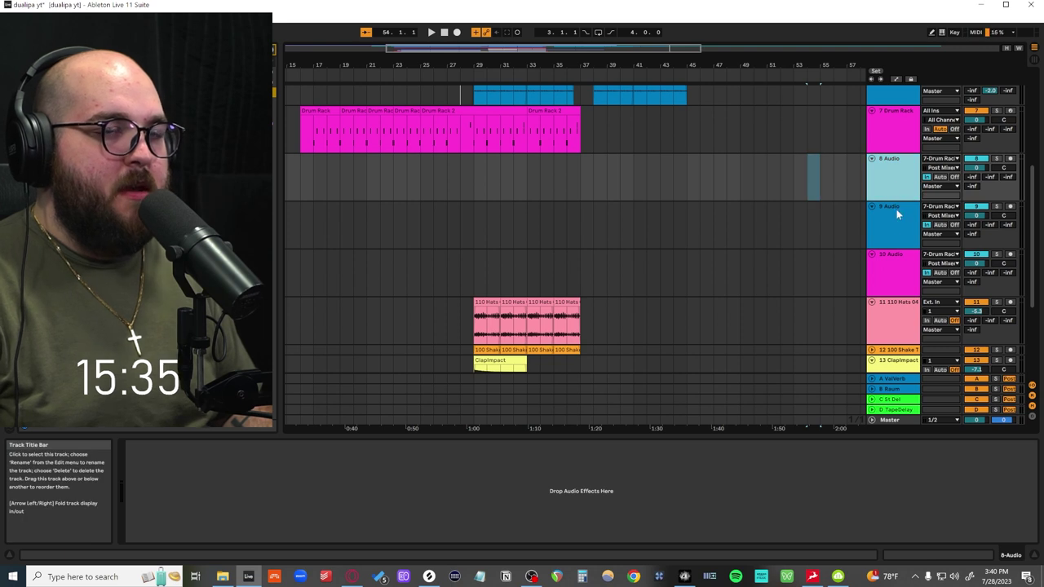
{"action": "left_click", "coordinate": [939, 167]}
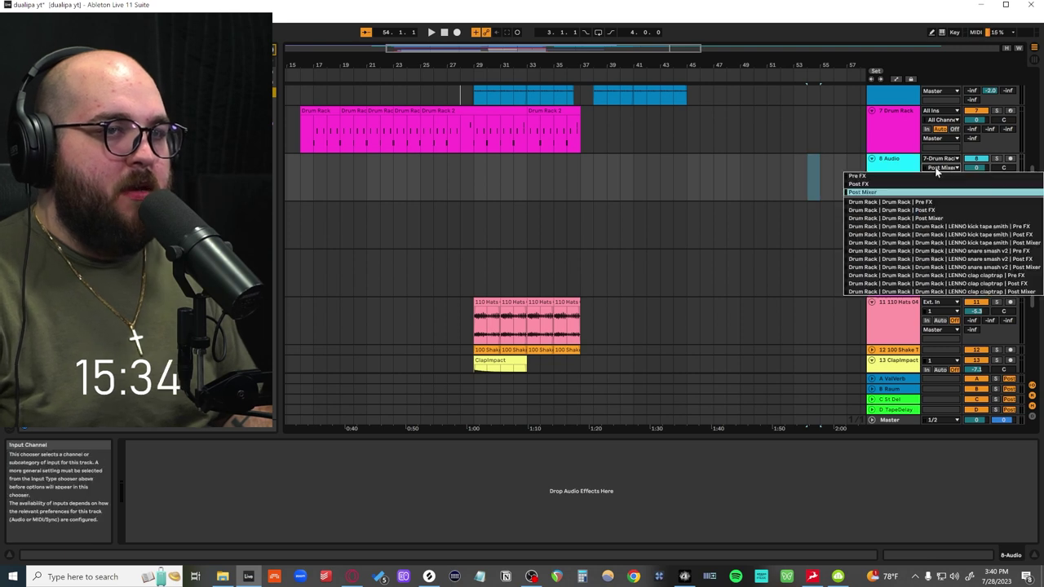
{"action": "left_click", "coordinate": [908, 235]}
{"action": "left_click", "coordinate": [943, 218]}
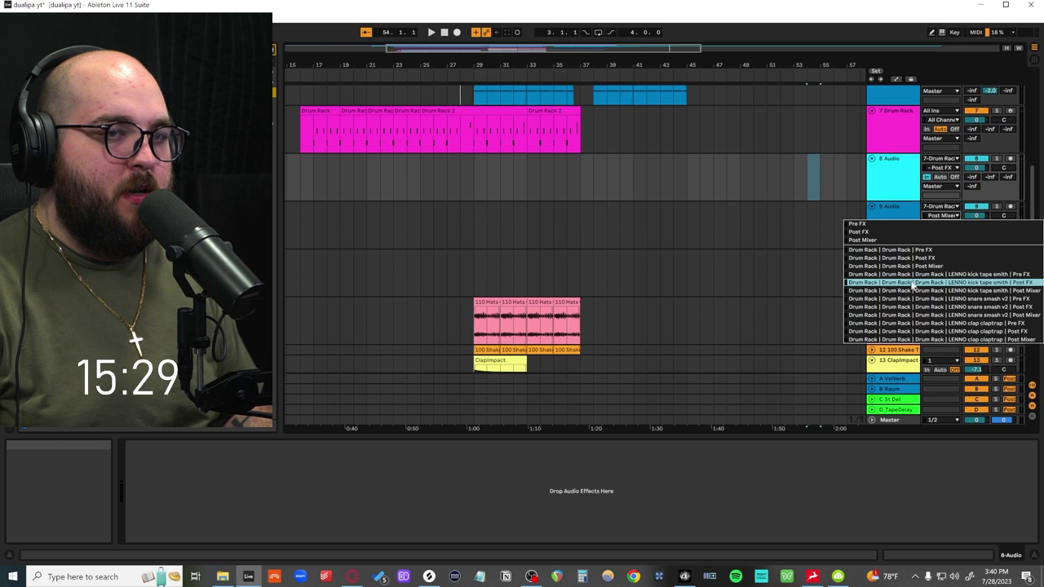
{"action": "left_click", "coordinate": [897, 316]}
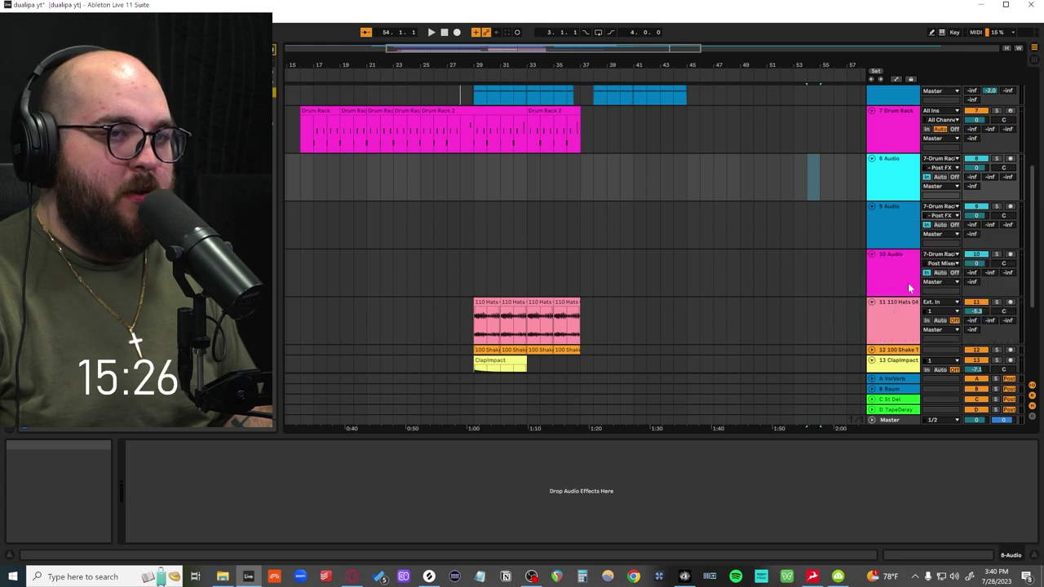
{"action": "left_click", "coordinate": [907, 274]}
{"action": "left_click", "coordinate": [943, 263]}
{"action": "left_click", "coordinate": [931, 355]}
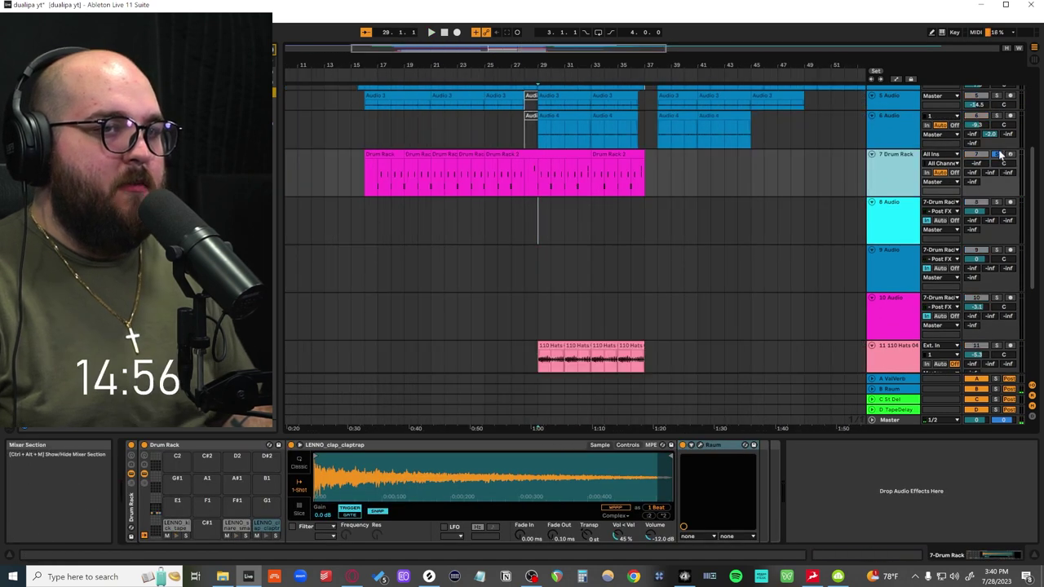
Insert a return track after A ValVerb and paste a copy of its ValhallaVintageVerb onto it.
{"action": "left_click", "coordinate": [896, 233]}
{"action": "left_click", "coordinate": [892, 377]}
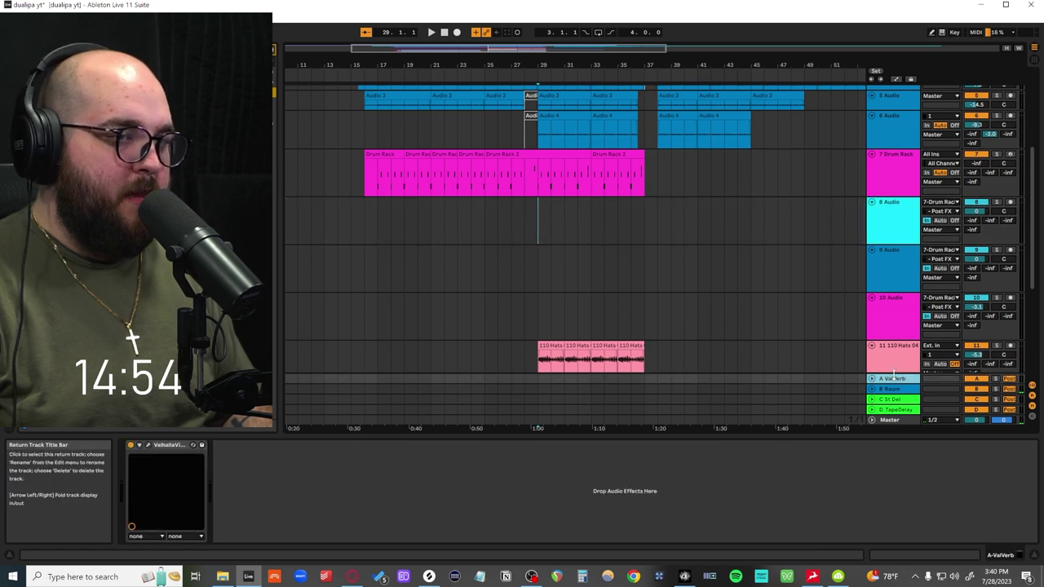
{"action": "key", "text": "ctrl+alt+t"}
{"action": "left_click", "coordinate": [893, 369]}
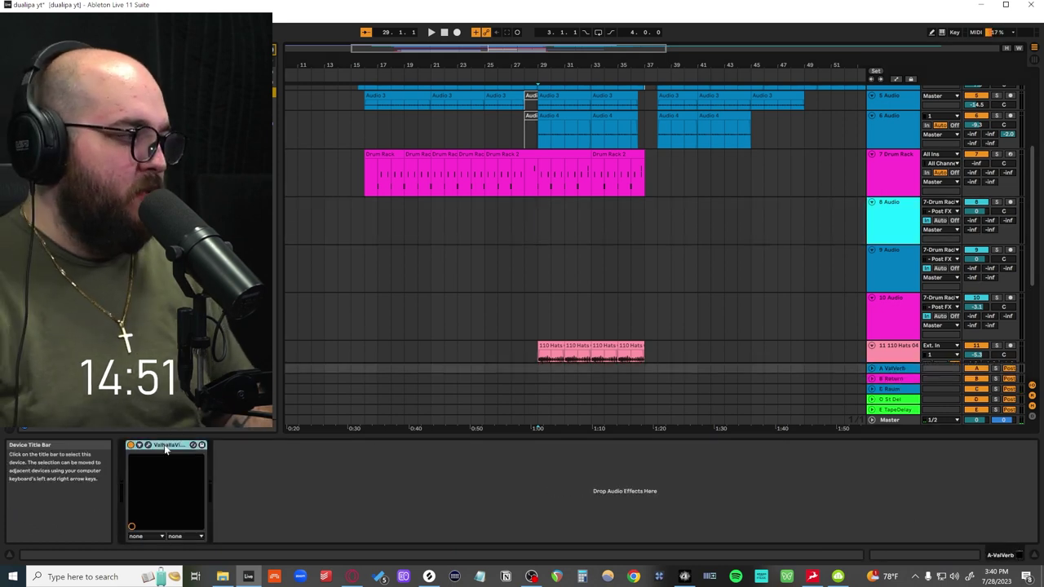
{"action": "left_click", "coordinate": [890, 378]}
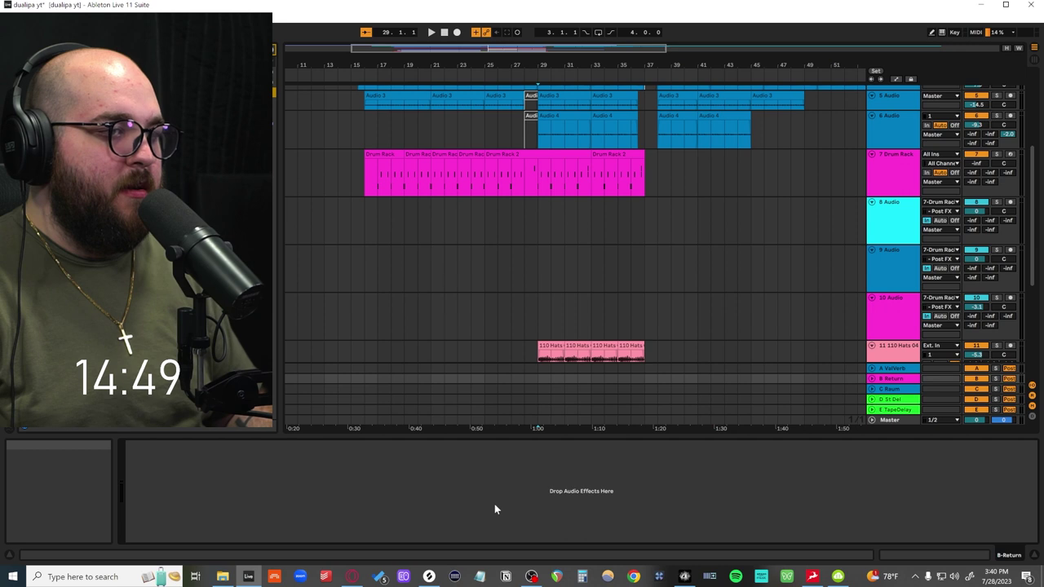
{"action": "key", "text": "ctrl+v"}
Load the Gated Snare preset from Gated Reverbs in the new return's ValhallaVintageVerb and close the plugin window.
{"action": "left_click", "coordinate": [138, 444]}
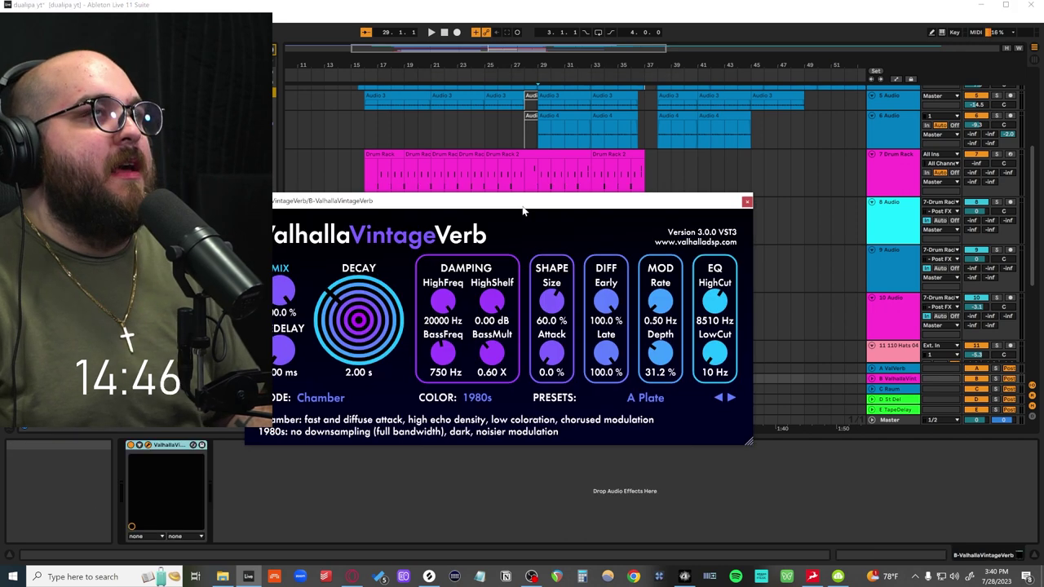
{"action": "left_click", "coordinate": [778, 291]}
{"action": "mouse_move", "coordinate": [771, 438]}
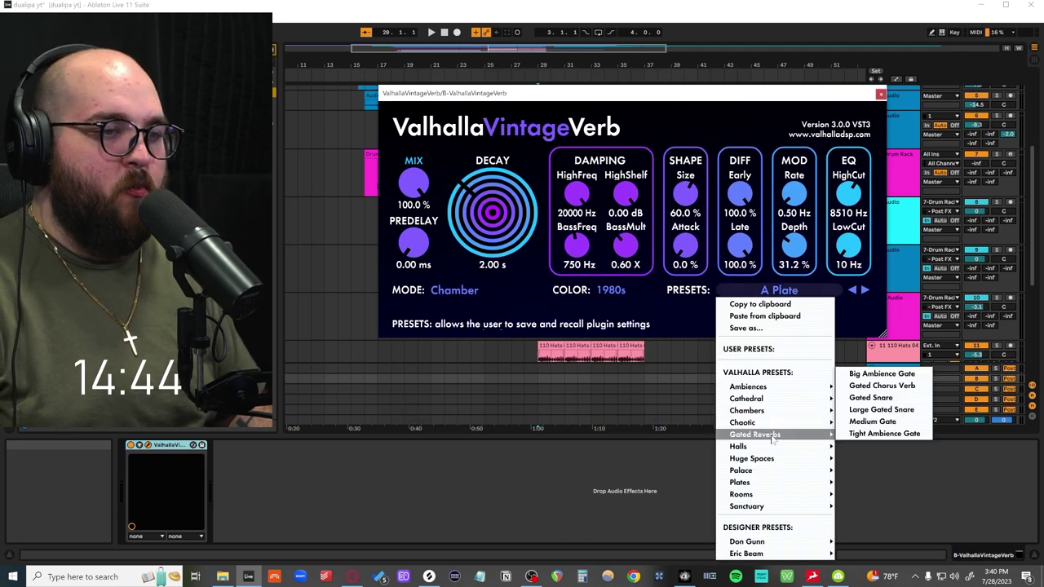
{"action": "left_click", "coordinate": [869, 397]}
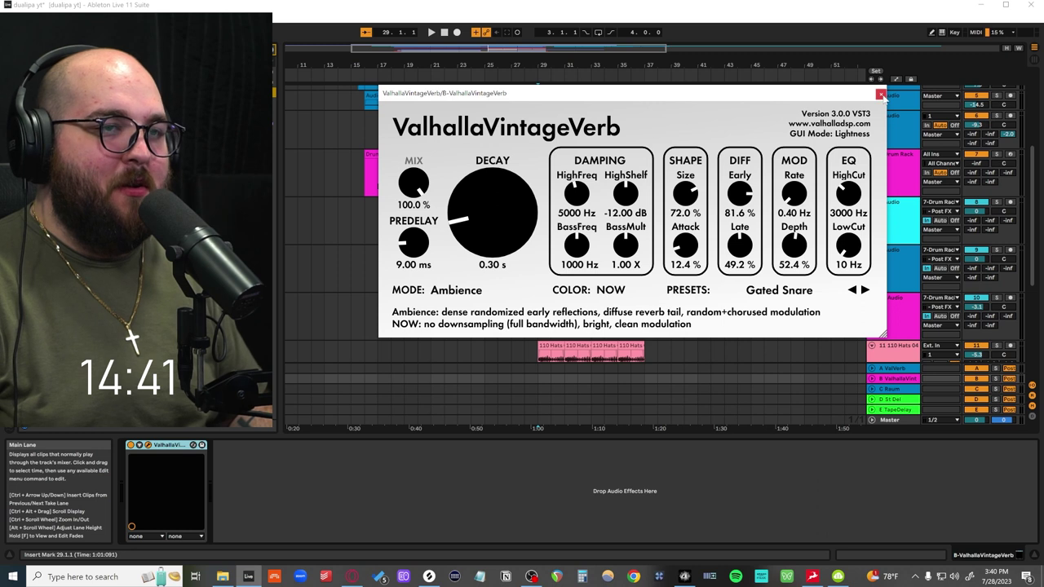
{"action": "left_click", "coordinate": [881, 94]}
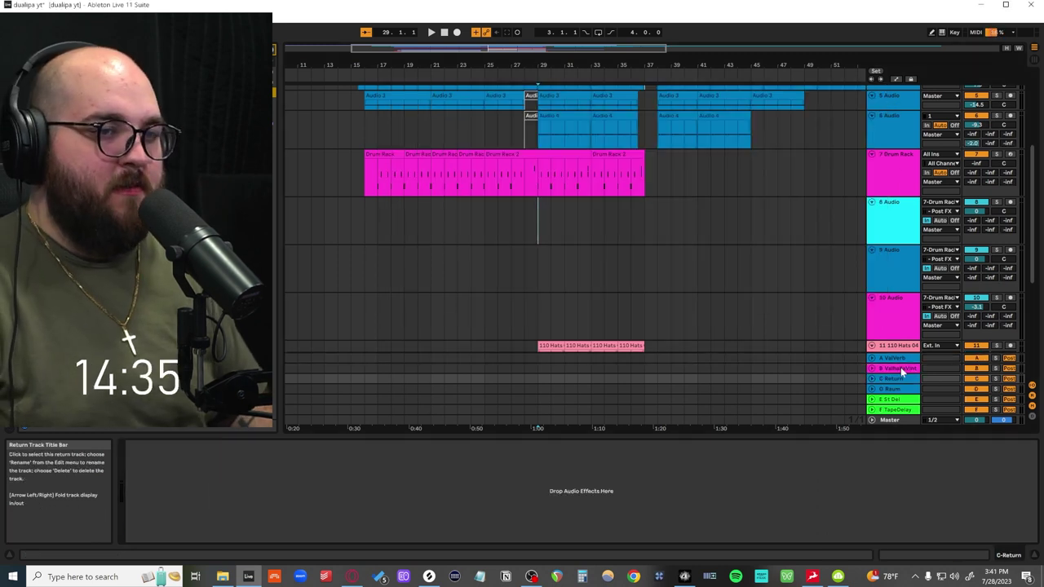
Raise the snare audio track 9's send to the B ValhallaVintageVerb return to -6.2 dB.
{"action": "left_click", "coordinate": [893, 379]}
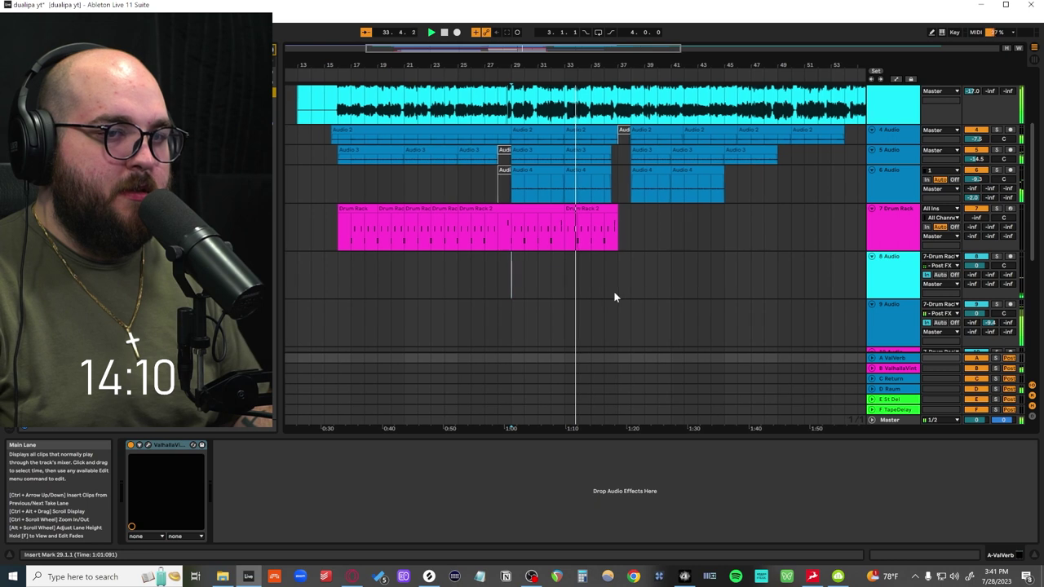
{"action": "scroll", "coordinate": [613, 298], "scroll_direction": "down", "scroll_amount": 2}
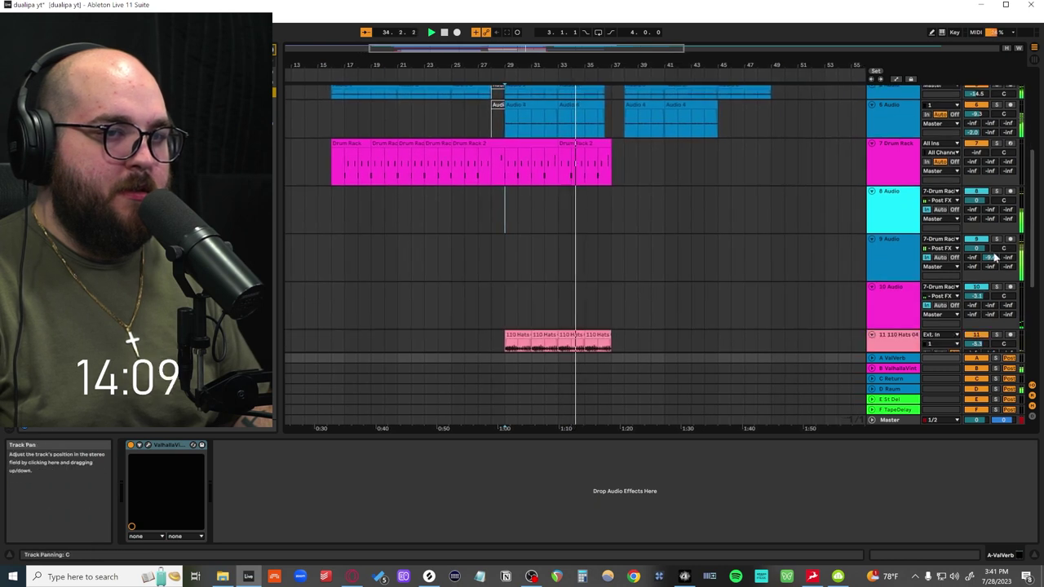
{"action": "left_click_drag", "start_coordinate": [989, 256], "coordinate": [989, 244]}
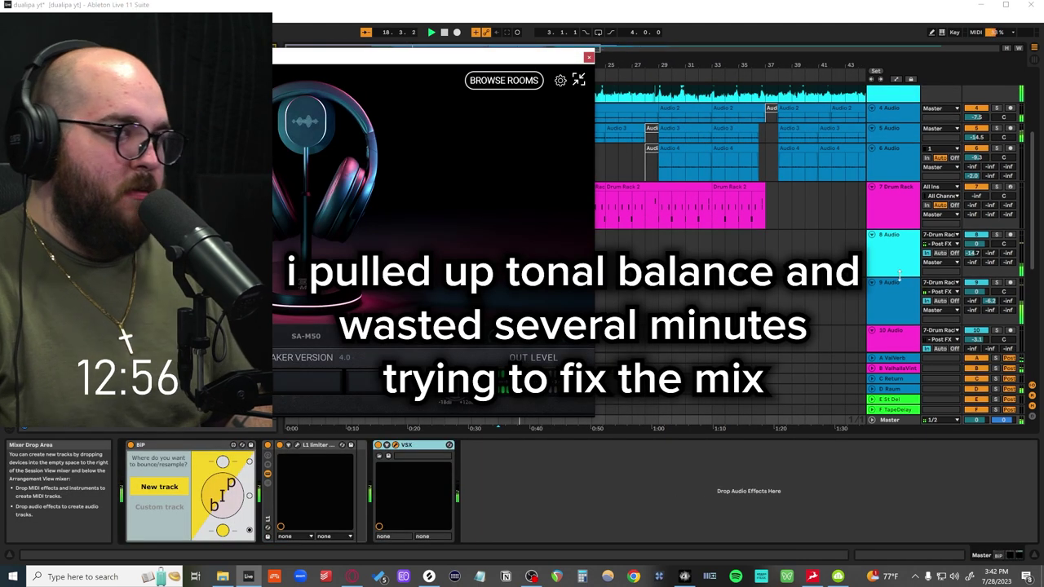
Look over the drum, loop and synth tracks during playback and close the VSX plugin window.
{"action": "scroll", "coordinate": [786, 186], "scroll_direction": "down", "scroll_amount": 5}
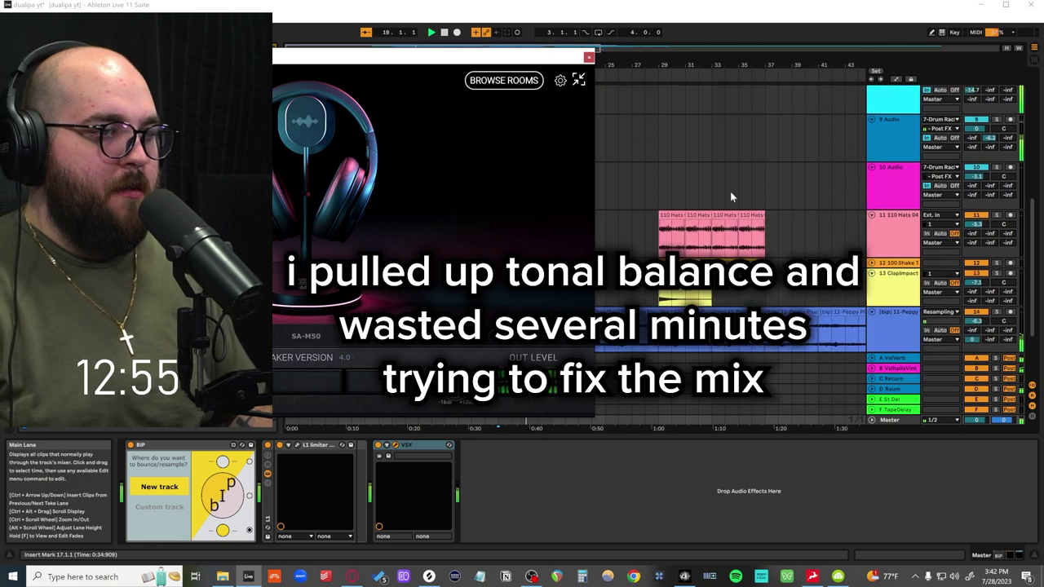
{"action": "scroll", "coordinate": [786, 186], "scroll_direction": "down", "scroll_amount": 3}
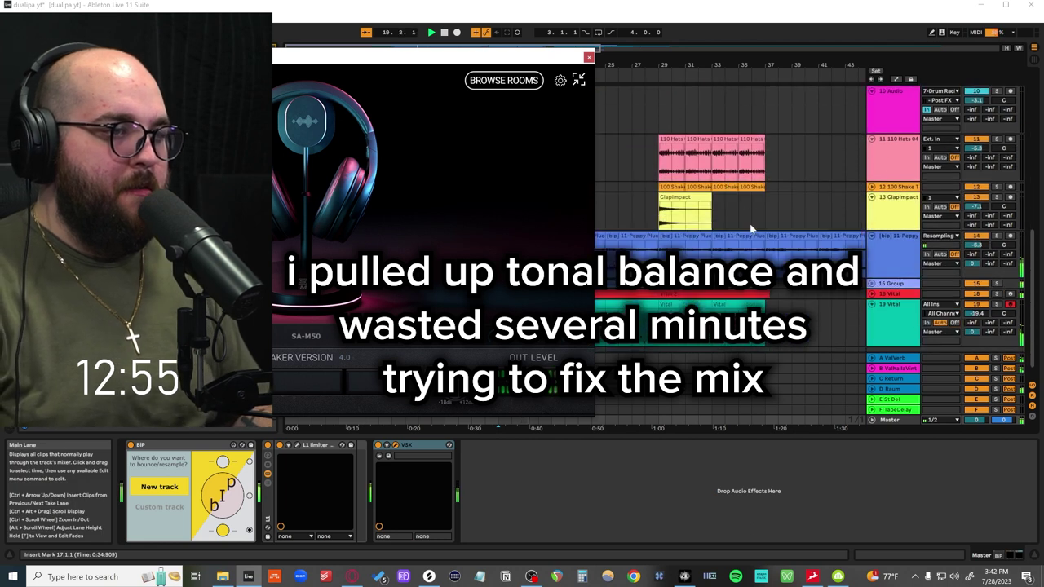
{"action": "left_click", "coordinate": [588, 60]}
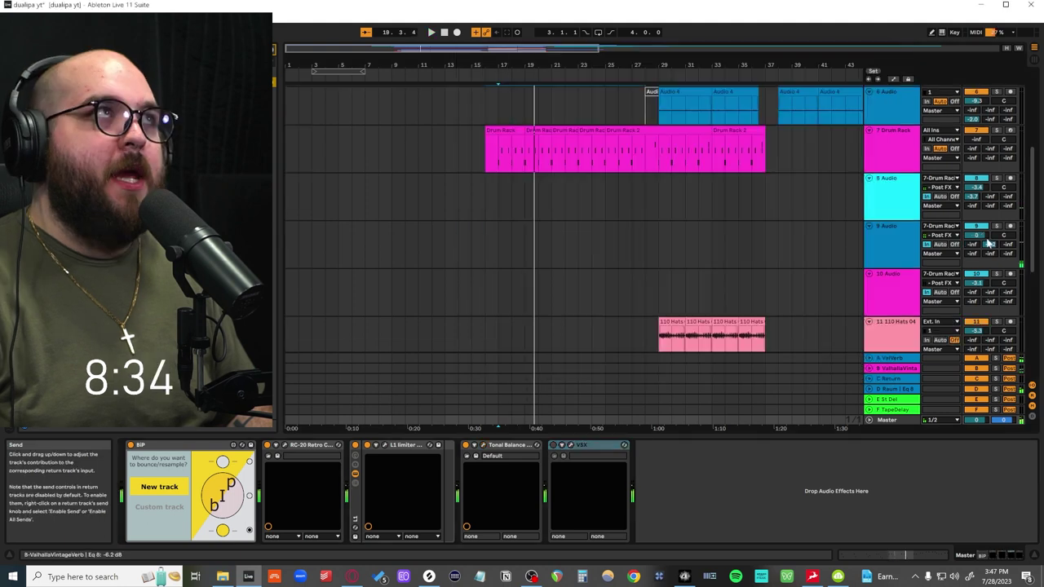
{"action": "scroll", "coordinate": [988, 242], "scroll_direction": "down", "scroll_amount": 10}
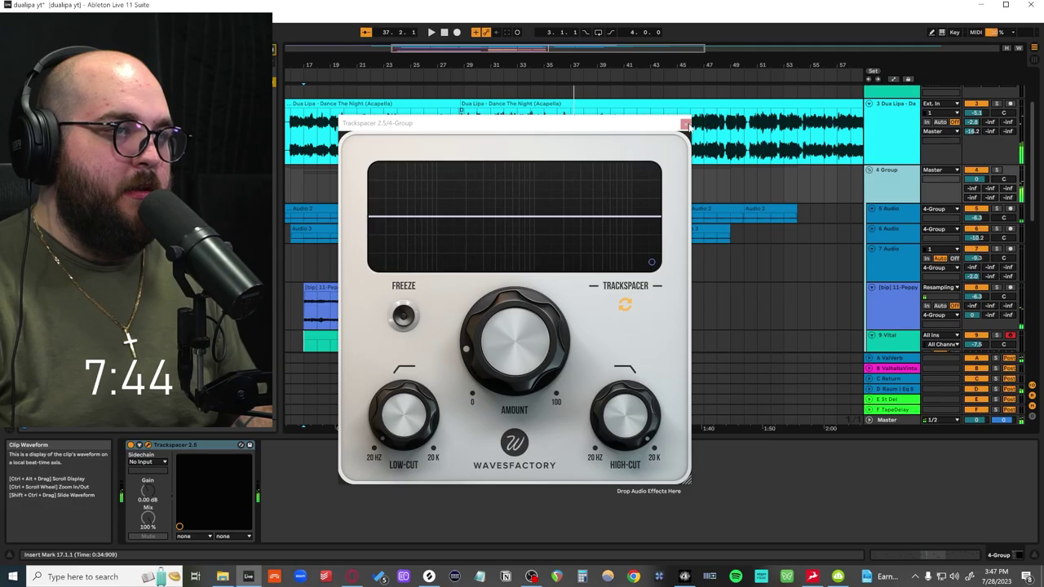
Close the Trackspacer window on the 4 Group and choose a source for its sidechain input.
{"action": "left_click", "coordinate": [685, 123]}
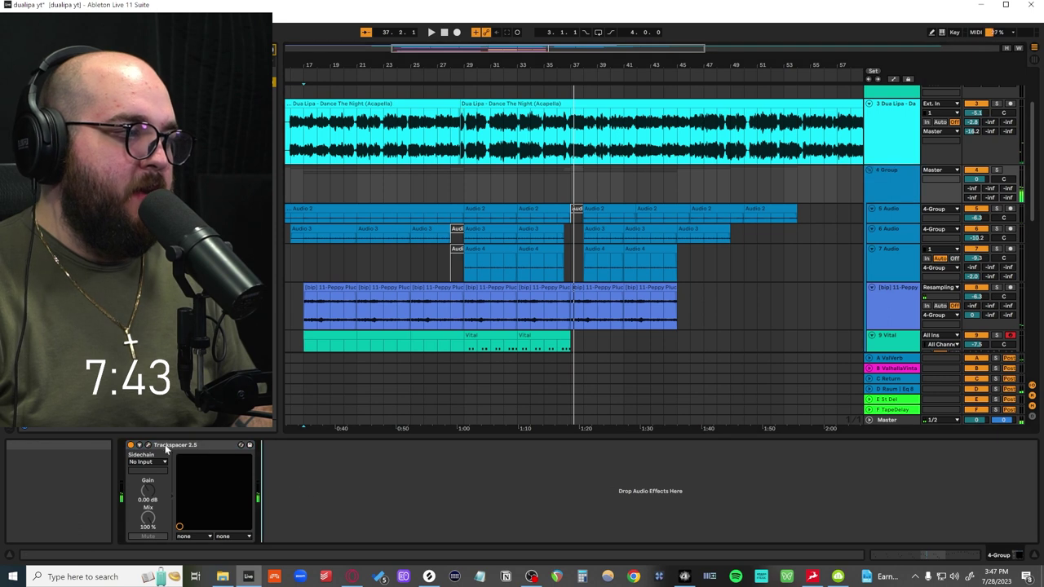
{"action": "left_click", "coordinate": [155, 462]}
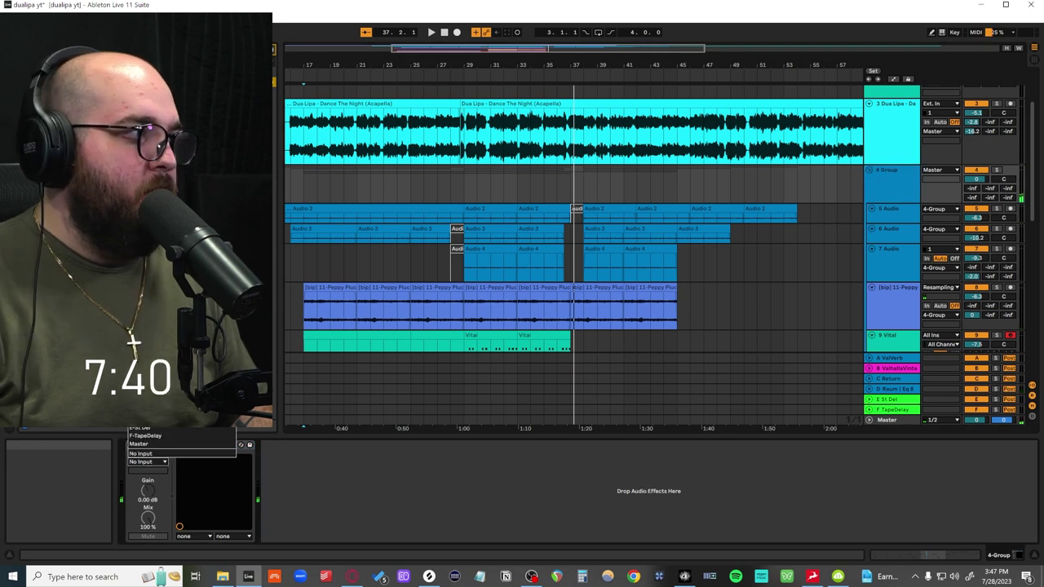
{"action": "left_click", "coordinate": [317, 222]}
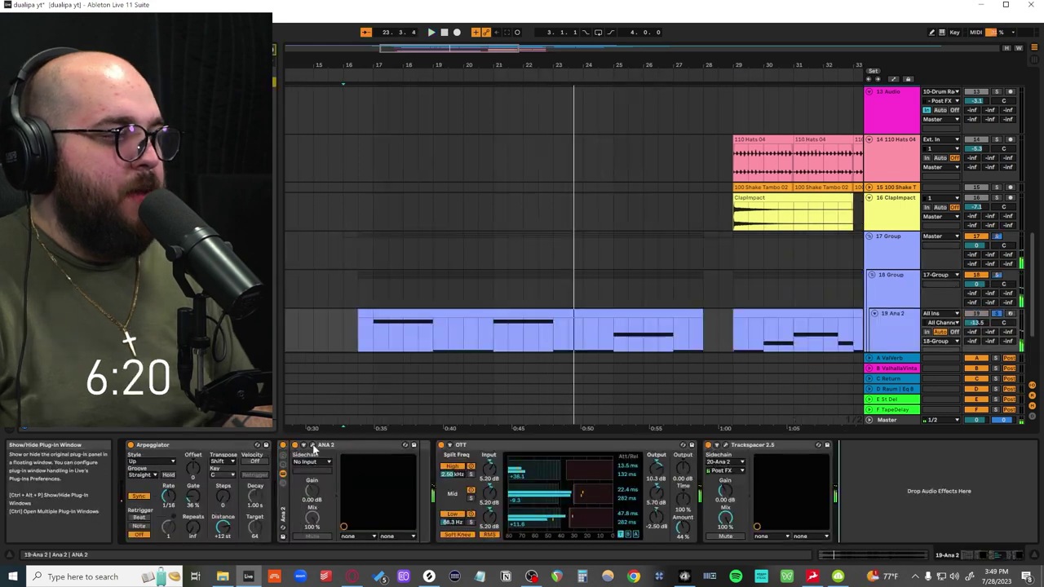
Open the plugin window of ANA 2 on track 19.
{"action": "left_click", "coordinate": [315, 444]}
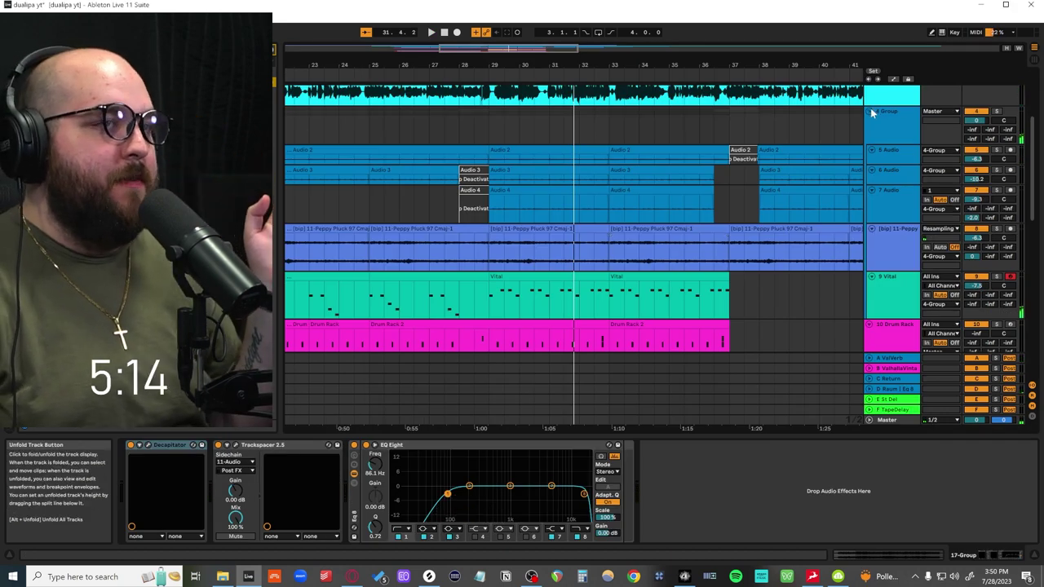
Fold the 4 Group track, browse the TAL-U-NO-LX presets on the TAL UNO track and close the plugin window.
{"action": "left_click", "coordinate": [871, 112]}
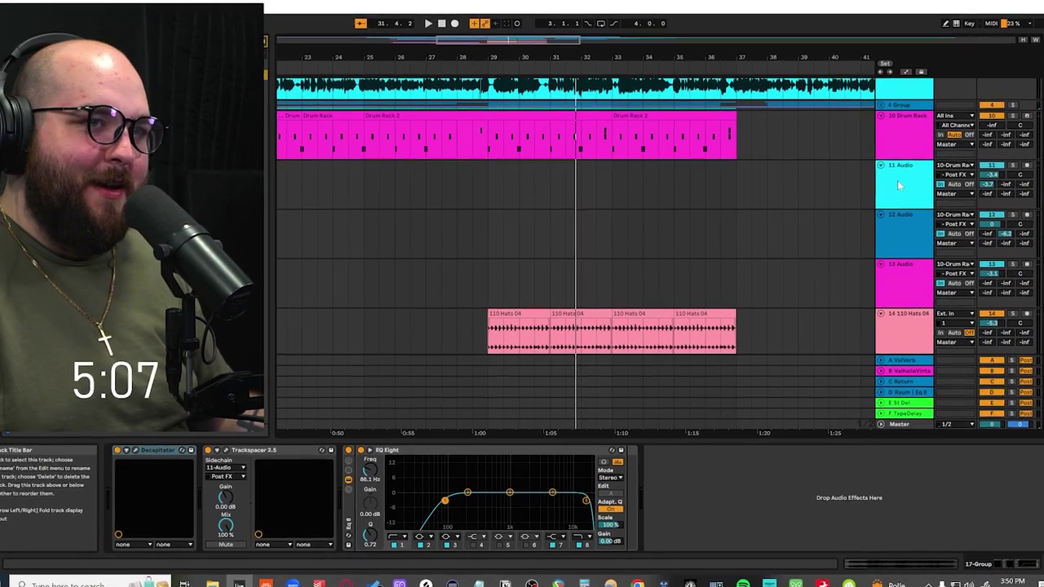
{"action": "left_click", "coordinate": [897, 151]}
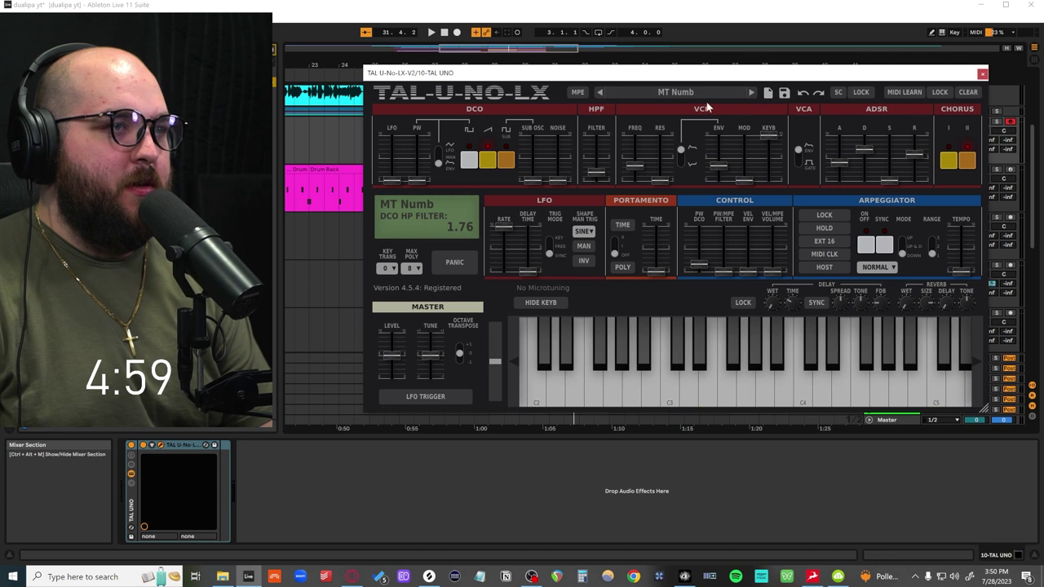
{"action": "left_click", "coordinate": [696, 95]}
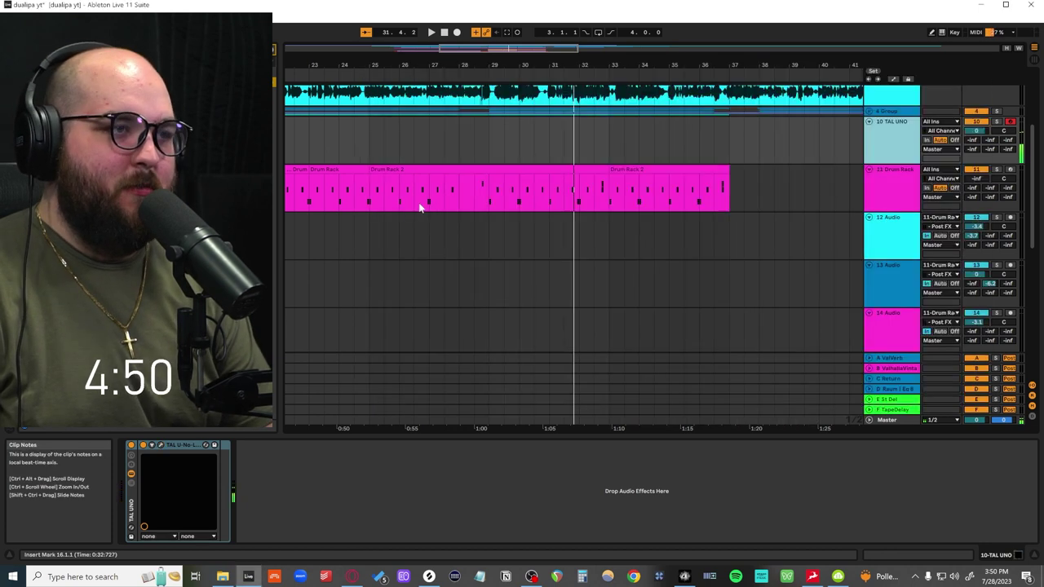
{"action": "left_click", "coordinate": [982, 74]}
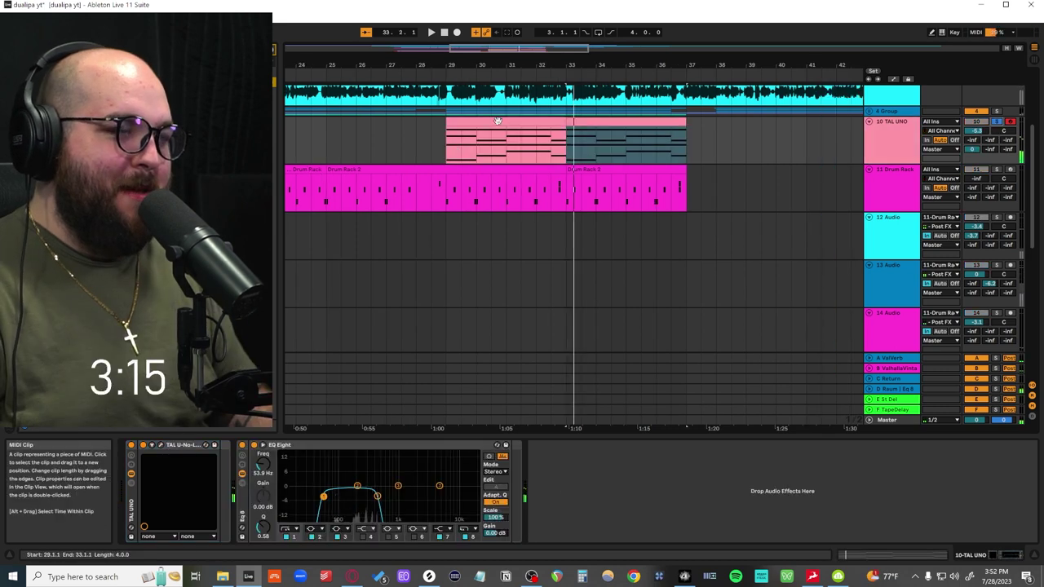
Open the TAL UNO chord clip at bar 29 in the note editor.
{"action": "left_click", "coordinate": [490, 126]}
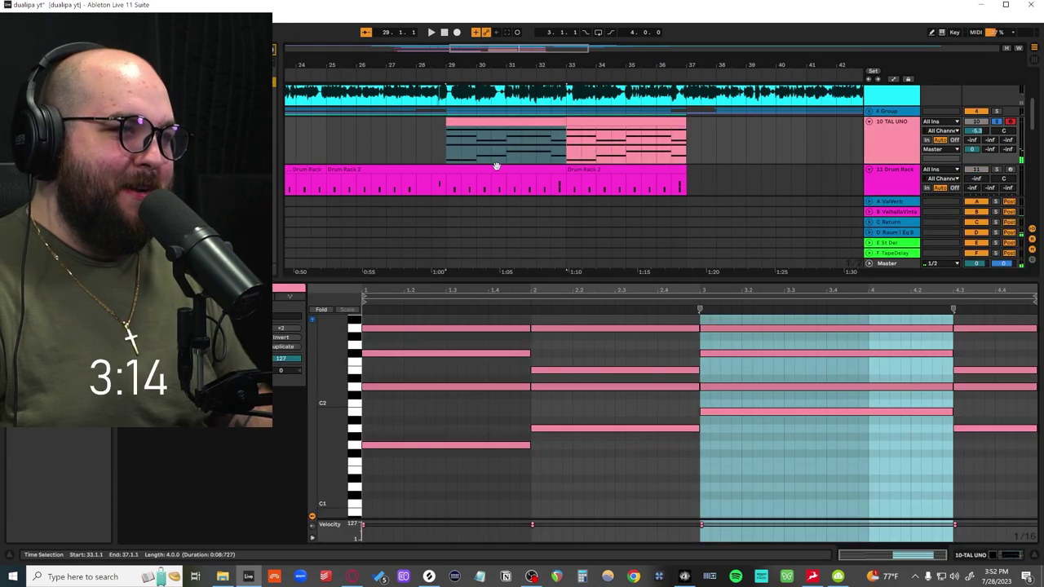
{"action": "left_click", "coordinate": [514, 409]}
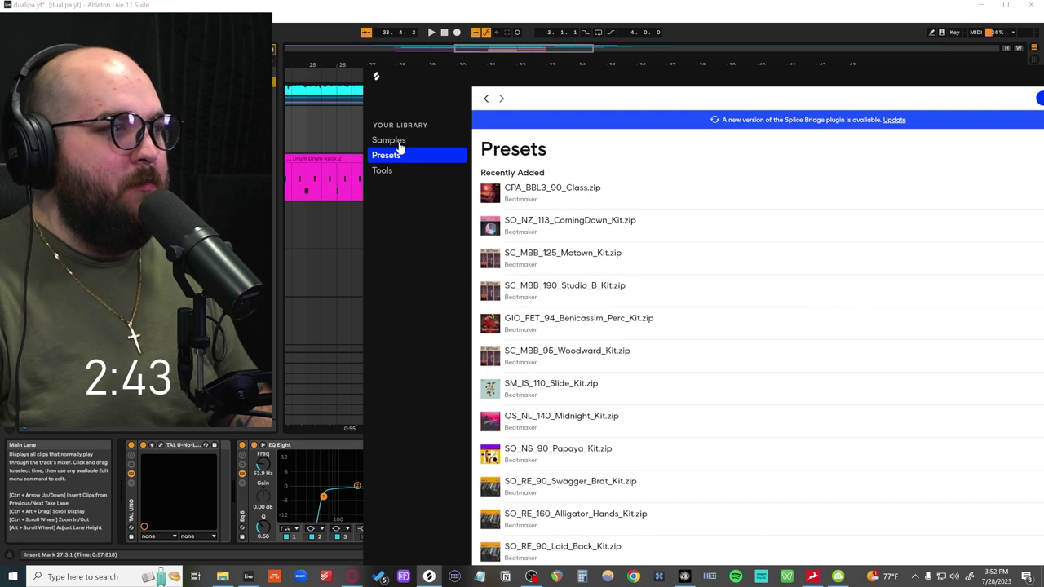
In Splice, go to the sample library and narrow the "fill" loop search with the fills tag and the house genre.
{"action": "left_click", "coordinate": [389, 140]}
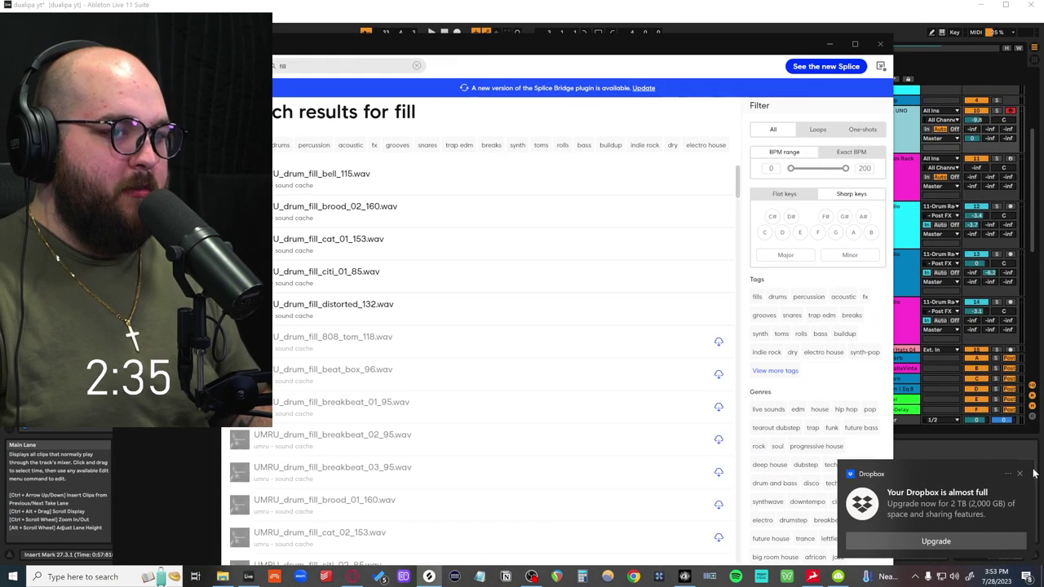
{"action": "left_click", "coordinate": [1022, 475]}
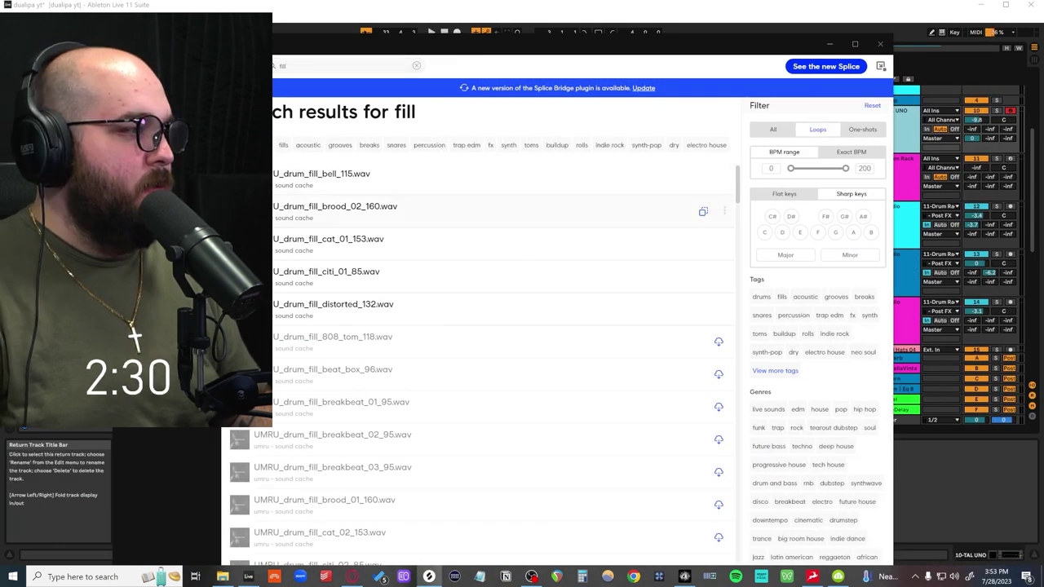
{"action": "left_click", "coordinate": [282, 145]}
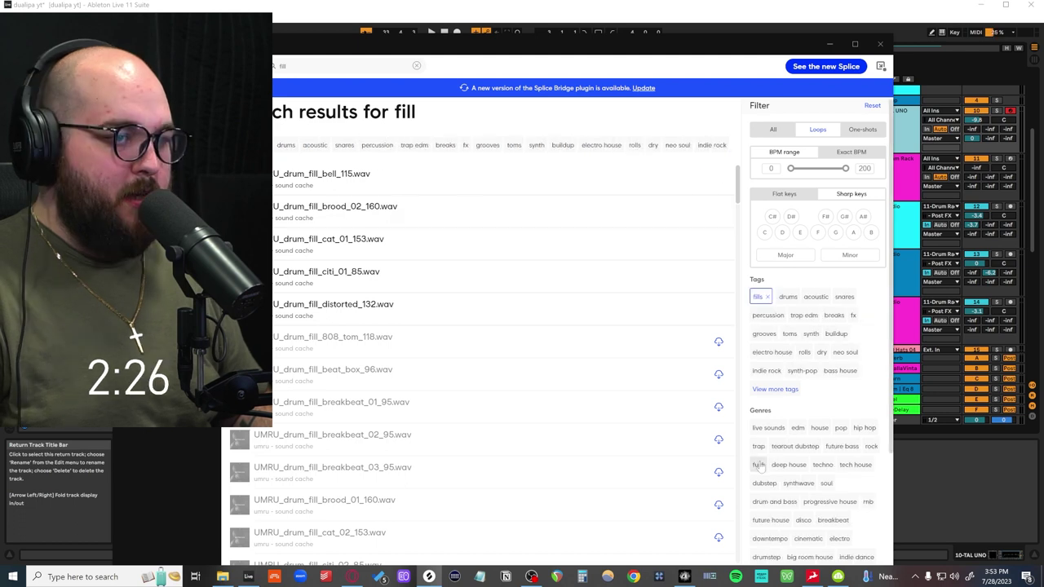
{"action": "left_click", "coordinate": [758, 428]}
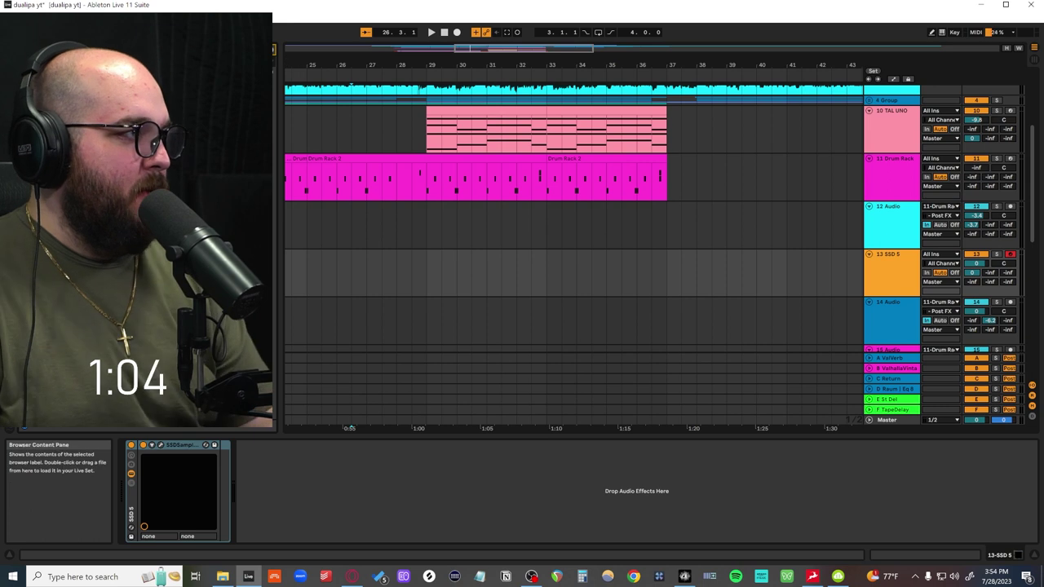
Quantize the four notes of the SSD 5 drum fill before bar 29 to 1/16 at 100 %.
{"action": "left_click_drag", "start_coordinate": [331, 507], "coordinate": [331, 507]}
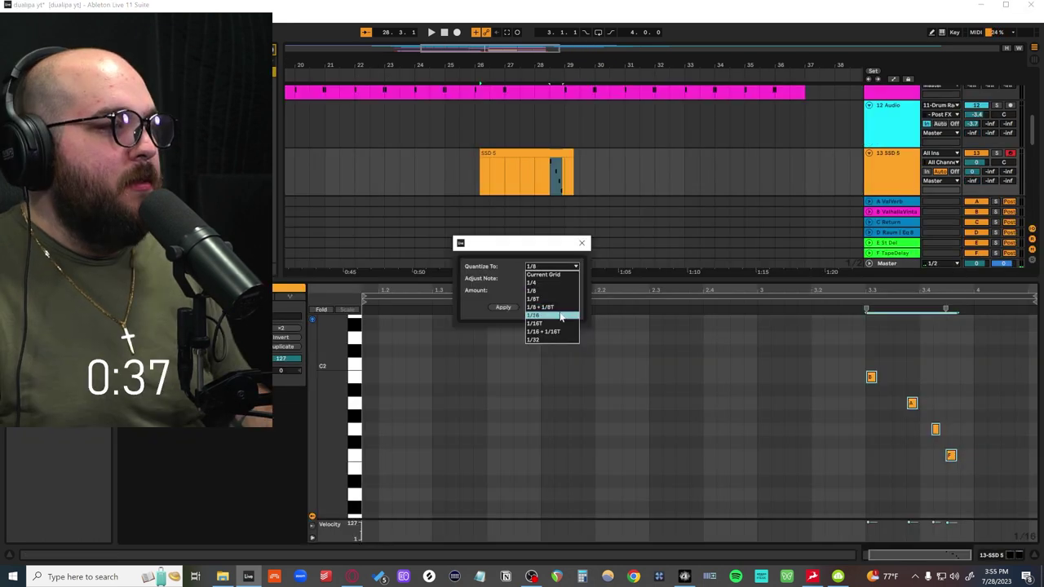
{"action": "left_click", "coordinate": [532, 307]}
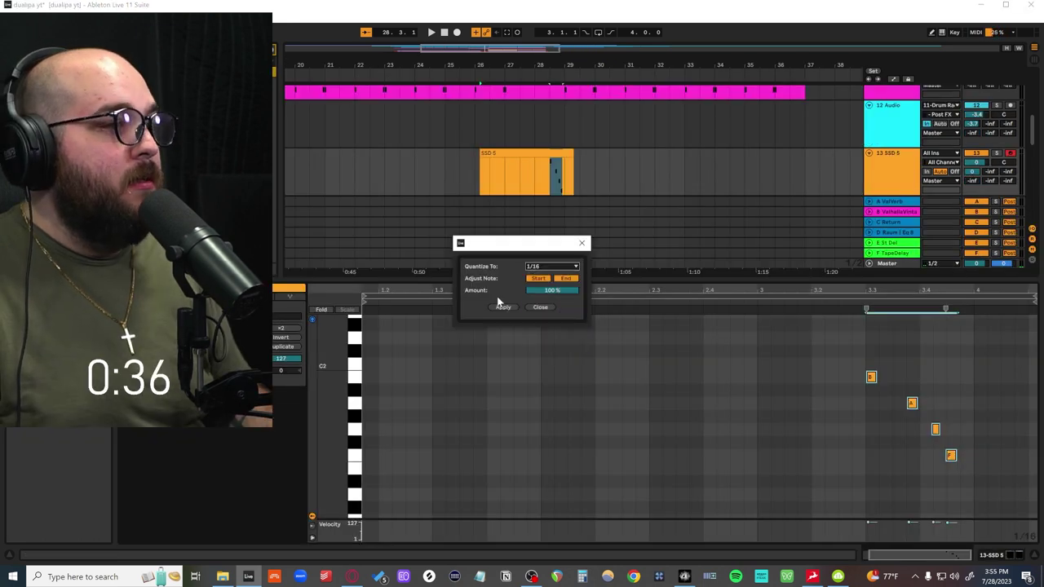
{"action": "left_click", "coordinate": [502, 307]}
{"action": "left_click", "coordinate": [549, 180]}
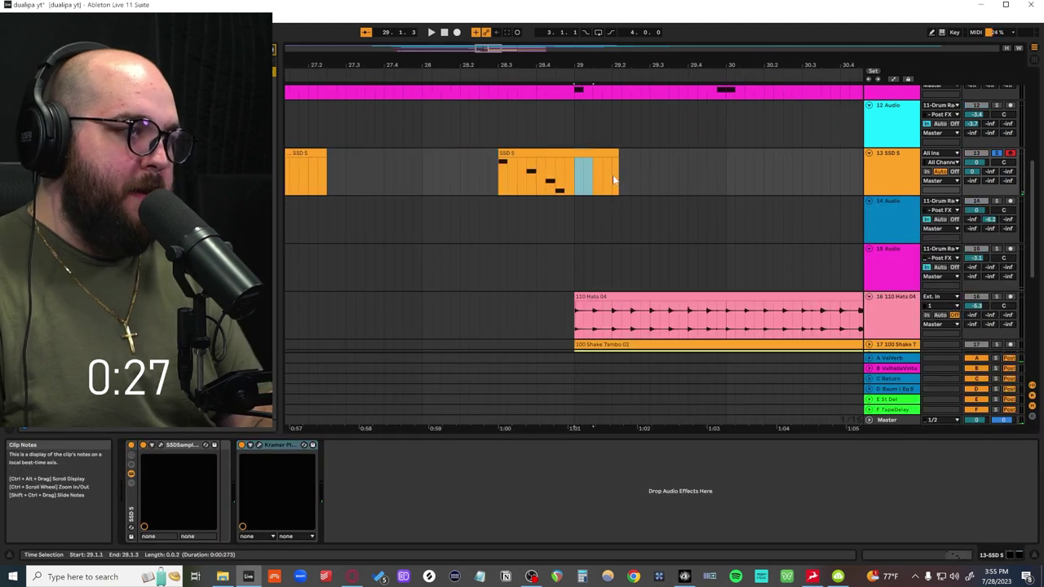
Delete the part of the SSD 5 clip that runs past the start of bar 29.
{"action": "left_click_drag", "start_coordinate": [576, 173], "coordinate": [650, 173]}
{"action": "key", "text": "Delete"}
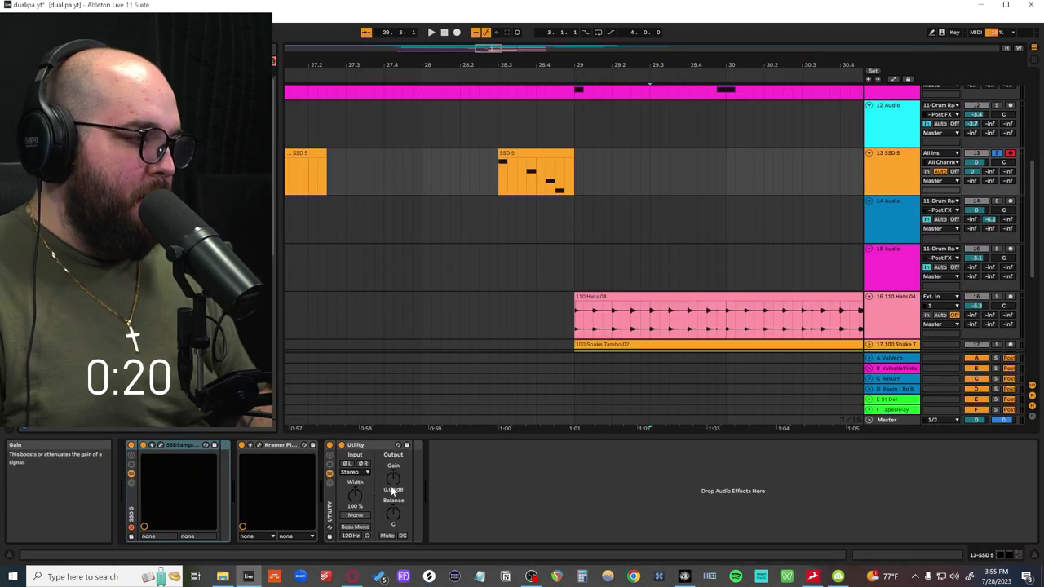
Automate SSD 5's Utility gain to -inf dB around the fill and about -0.37 dB from 28.3 to 29.1, checking it in playback.
{"action": "key", "text": "a"}
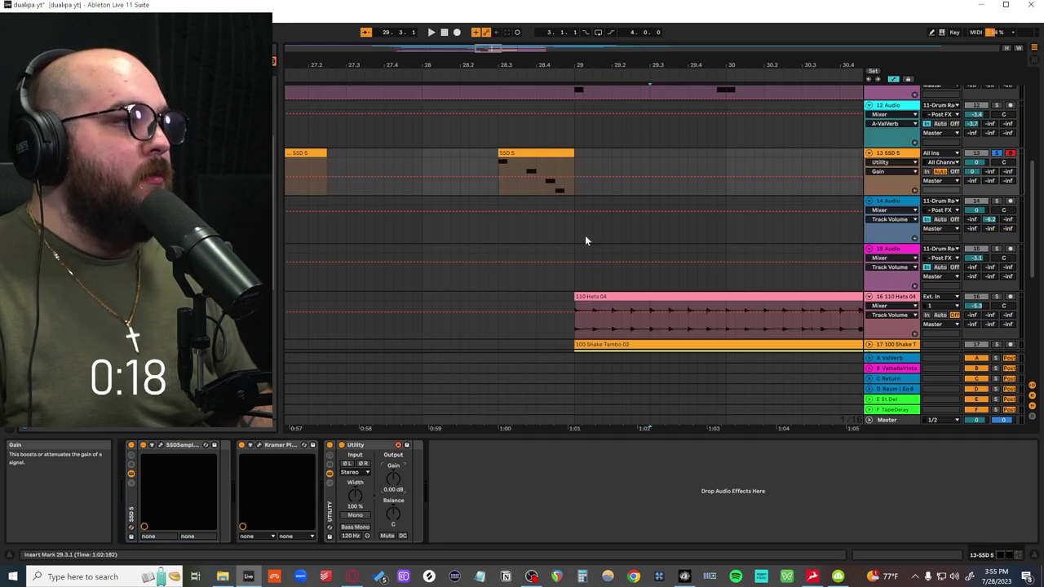
{"action": "left_click_drag", "start_coordinate": [574, 171], "coordinate": [859, 167]}
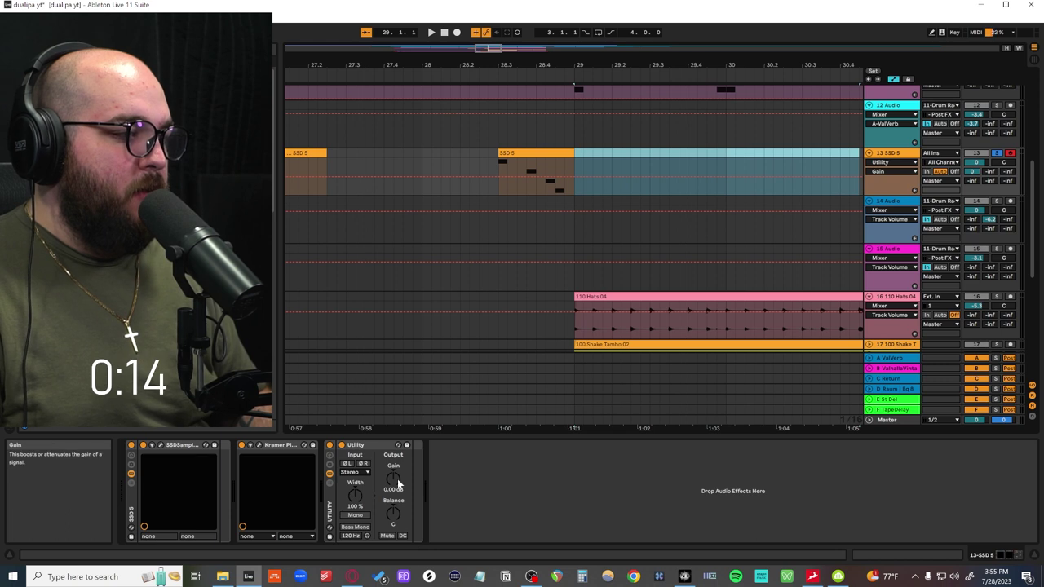
{"action": "left_click_drag", "start_coordinate": [397, 485], "coordinate": [397, 555]}
{"action": "left_click_drag", "start_coordinate": [578, 172], "coordinate": [494, 181]}
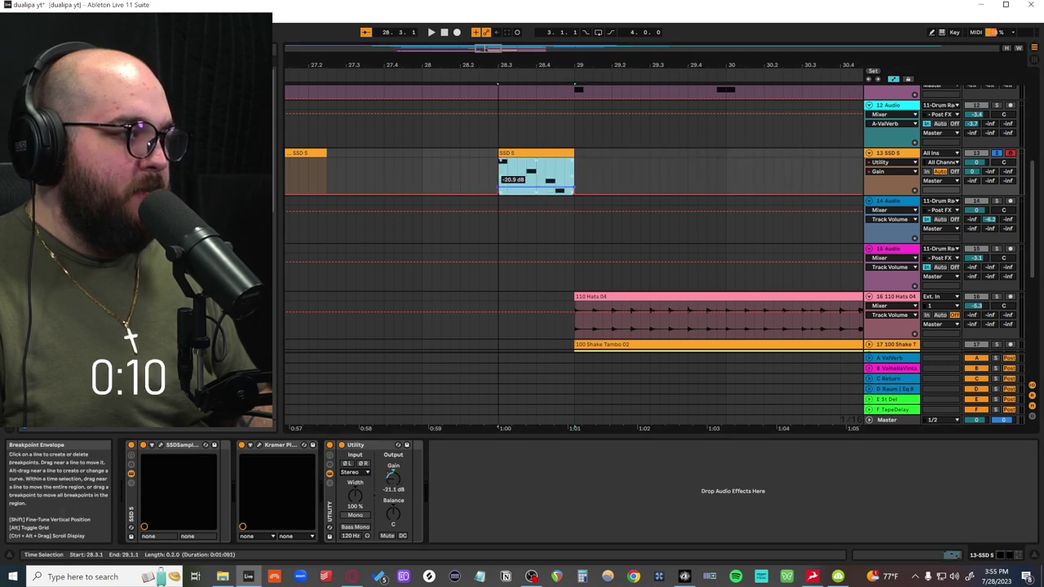
{"action": "key", "text": "space"}
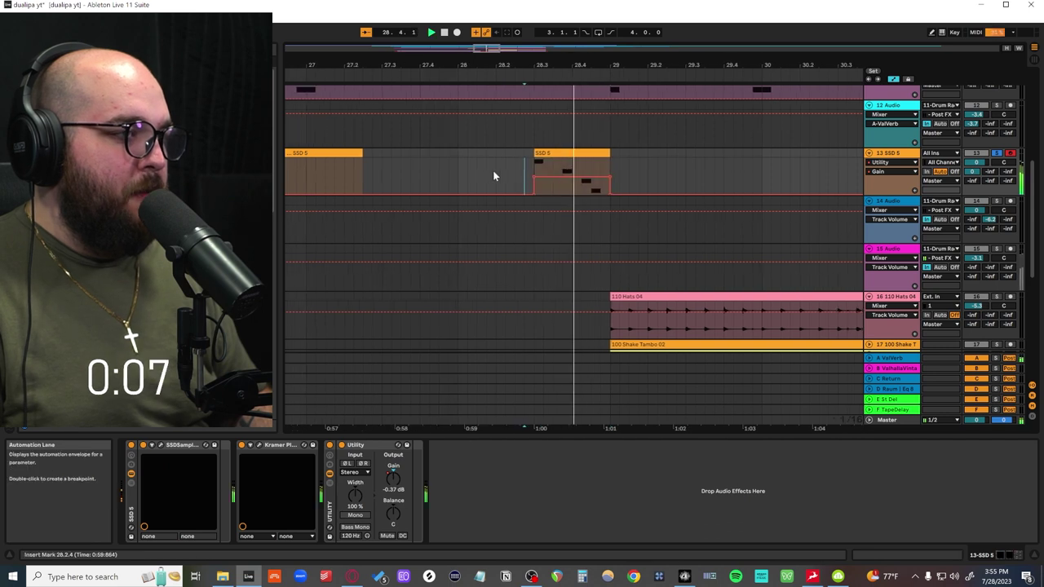
{"action": "key", "text": "a"}
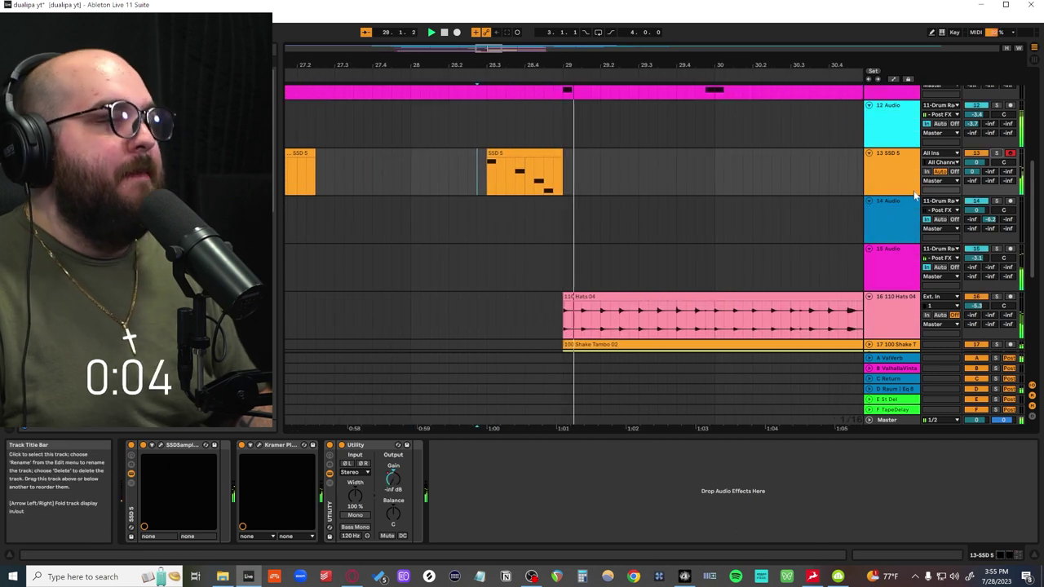
Clear the SSD 5 track from 25.3 to 28.3 ahead of the fill and stop playback.
{"action": "scroll", "coordinate": [585, 214], "scroll_direction": "down", "scroll_amount": 5}
{"action": "left_click_drag", "start_coordinate": [530, 173], "coordinate": [446, 175]}
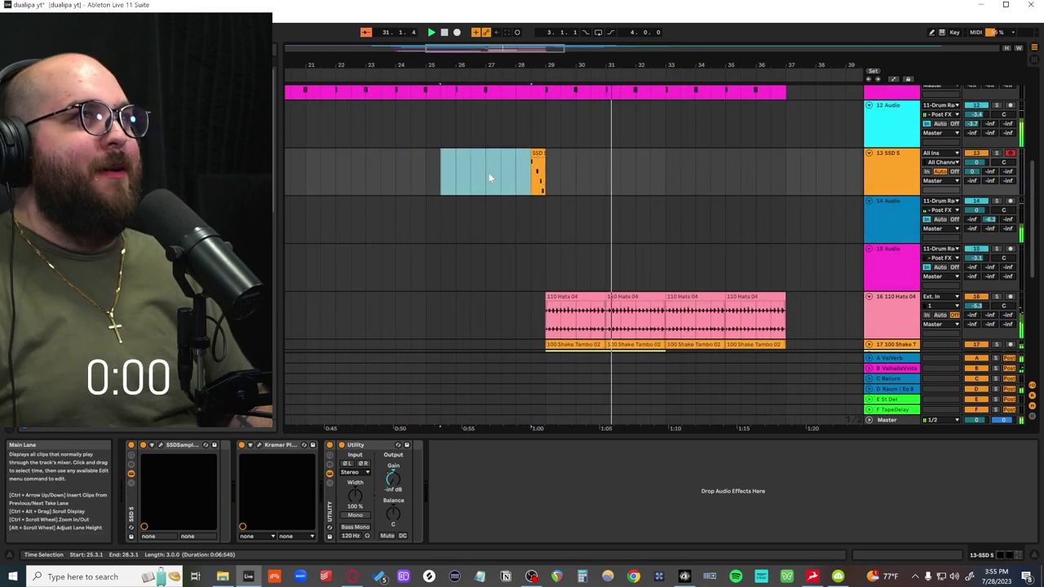
{"action": "left_click", "coordinate": [488, 172]}
{"action": "key", "text": "space"}
{"action": "left_click_drag", "start_coordinate": [515, 172], "coordinate": [604, 187]}
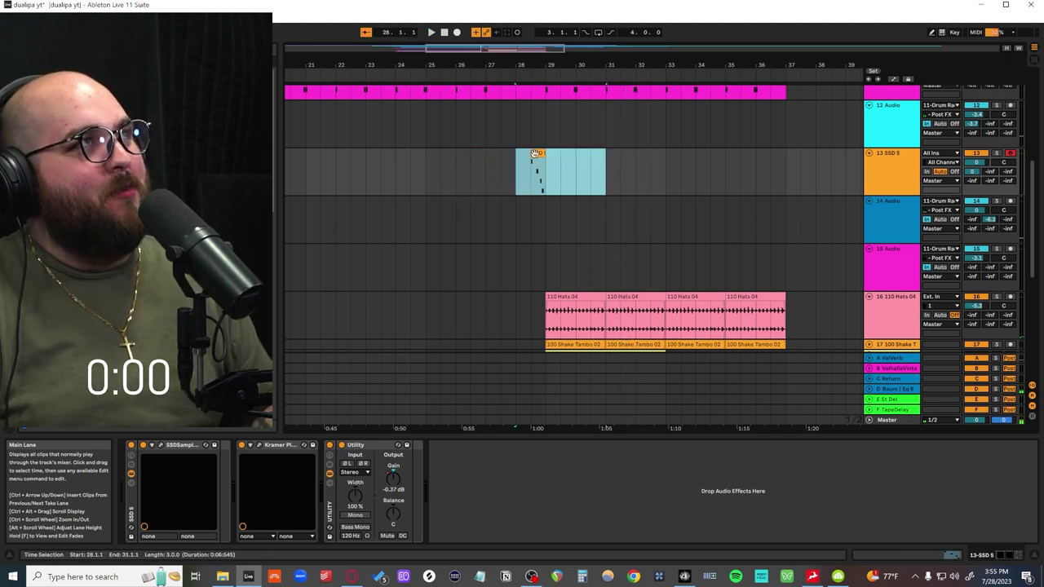
{"action": "scroll", "coordinate": [473, 165], "scroll_direction": "down", "scroll_amount": 2}
{"action": "key", "text": "ctrl+z"}
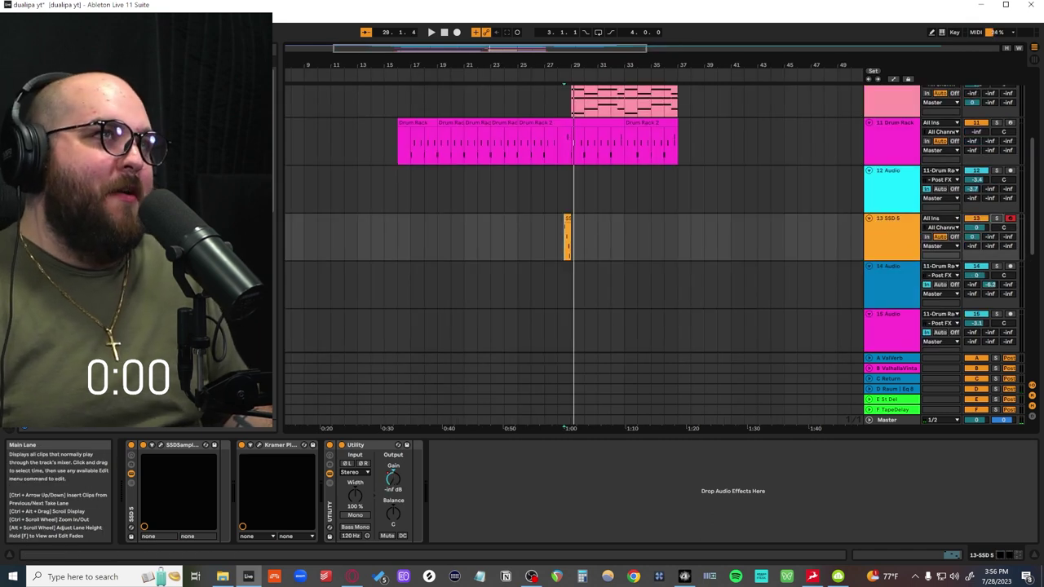
Play the arrangement from bar 16, where the drum rack clip starts.
{"action": "left_click", "coordinate": [401, 196]}
{"action": "scroll", "coordinate": [416, 189], "scroll_direction": "up", "scroll_amount": 3}
{"action": "scroll", "coordinate": [430, 183], "scroll_direction": "up", "scroll_amount": 3}
{"action": "scroll", "coordinate": [408, 209], "scroll_direction": "down", "scroll_amount": 1}
{"action": "left_click", "coordinate": [371, 234]}
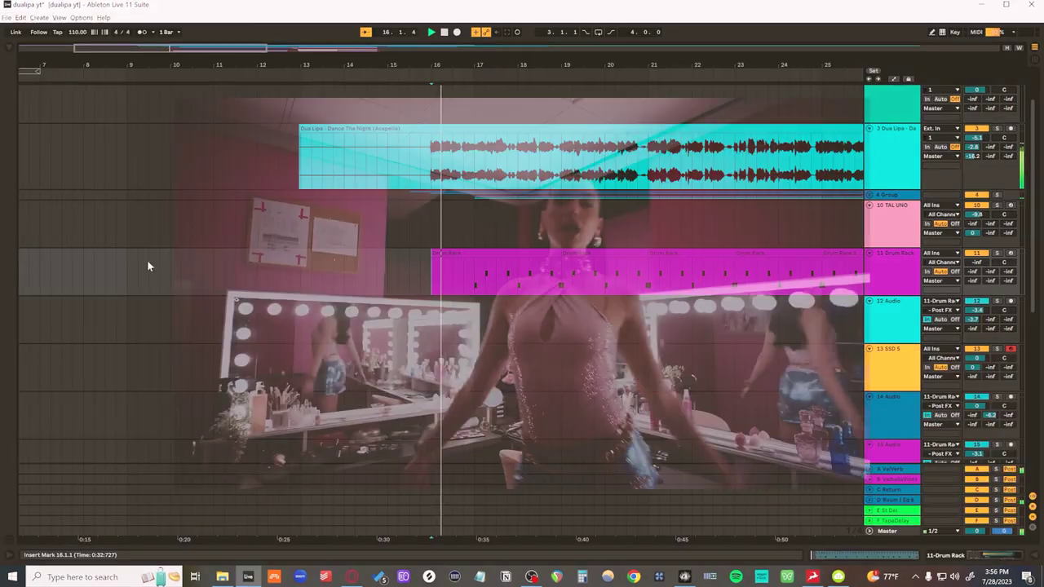